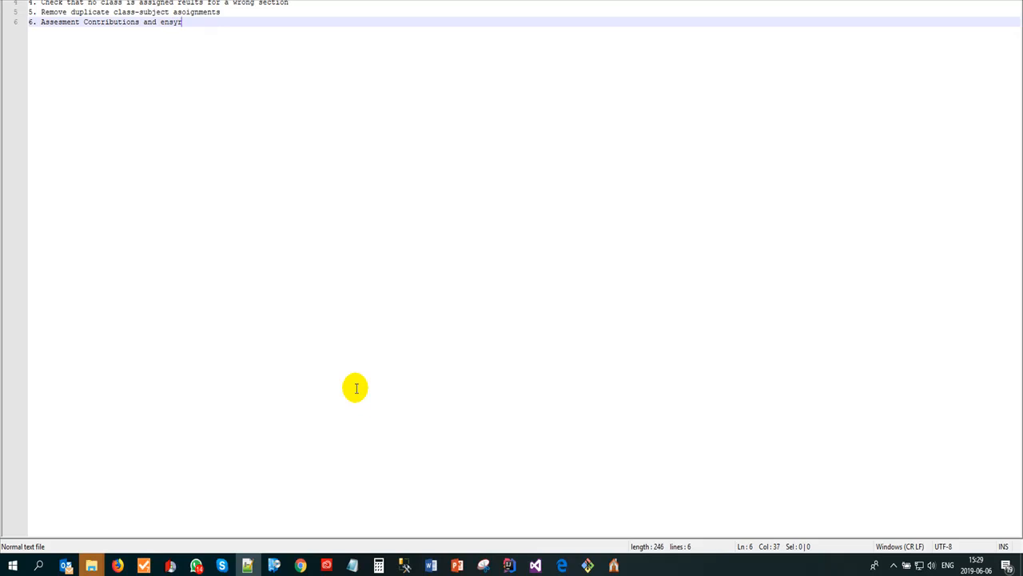
Step: Complete checklist item 6 as "Assesment Contributions and ensure that each subject has assessment con trubutions"
text(ure that each subject has asse)
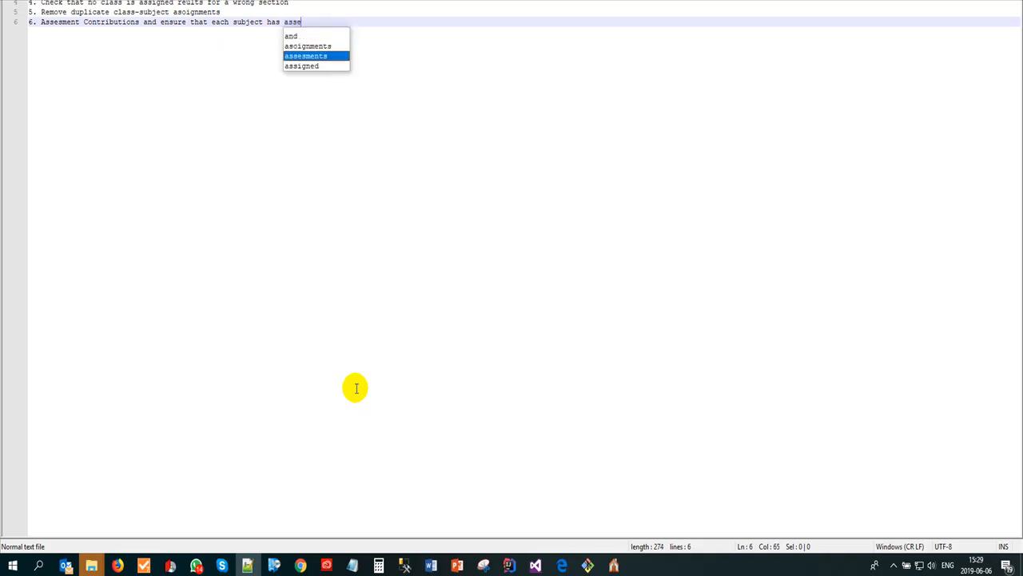
text(ssments defined)
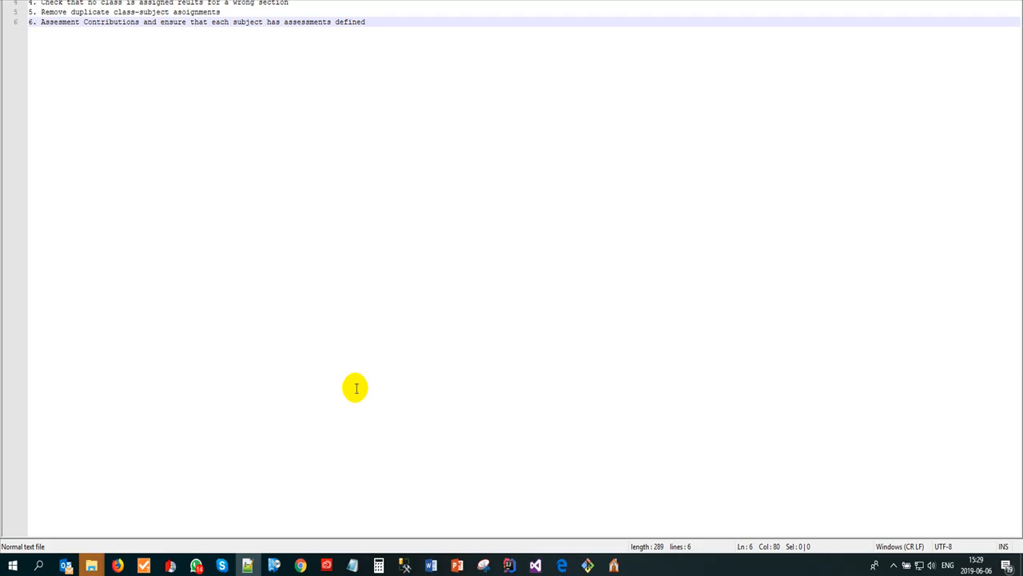
key(BackSpace)
key(BackSpace)
key(BackSpace)
key(BackSpace)
key(BackSpace)
key(BackSpace)
key(BackSpace)
key(BackSpace)
key(BackSpace)
text(con trubutions)
key(Return)
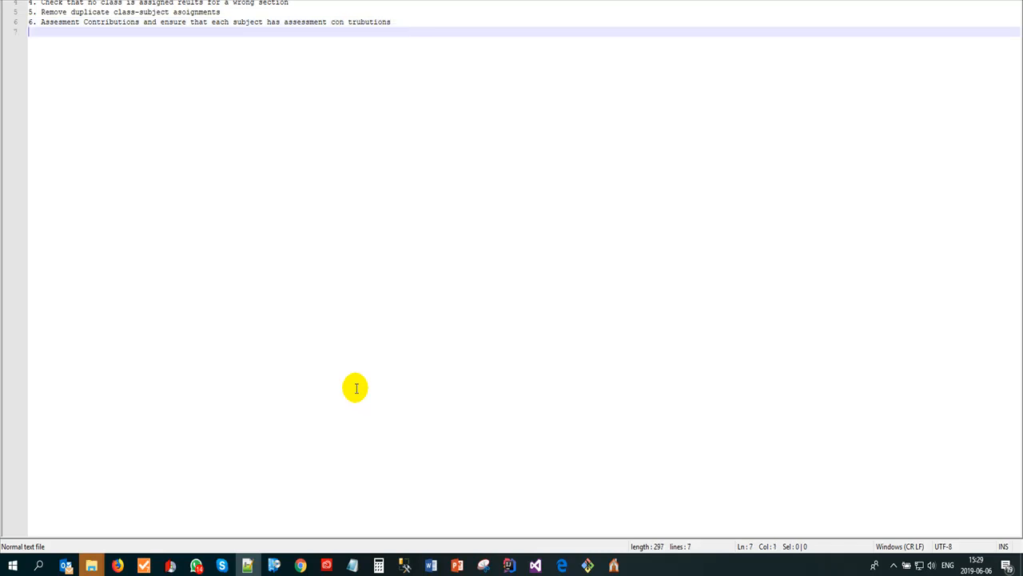
Step: Add checklist items "7. Remove duplicate results", "8. Build results" and "9. View results" on separate lines
text(7. Remove duplicate results)
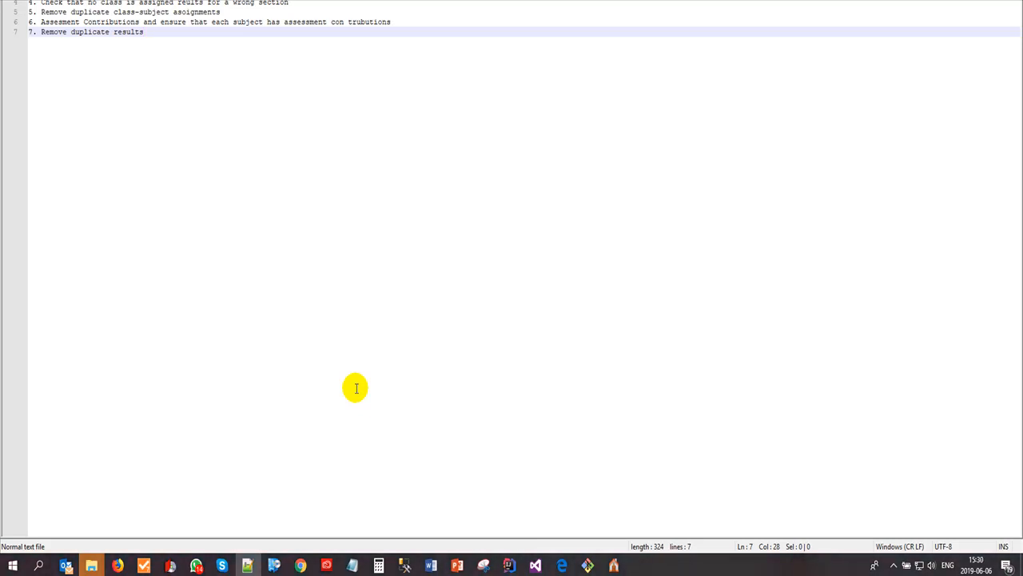
key(Return)
text(8)
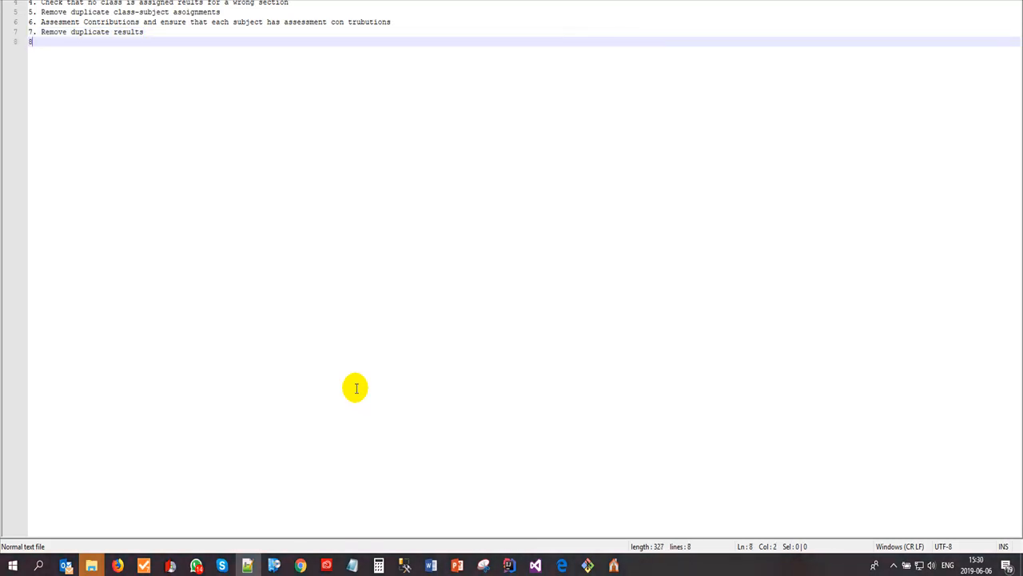
text(. Build results)
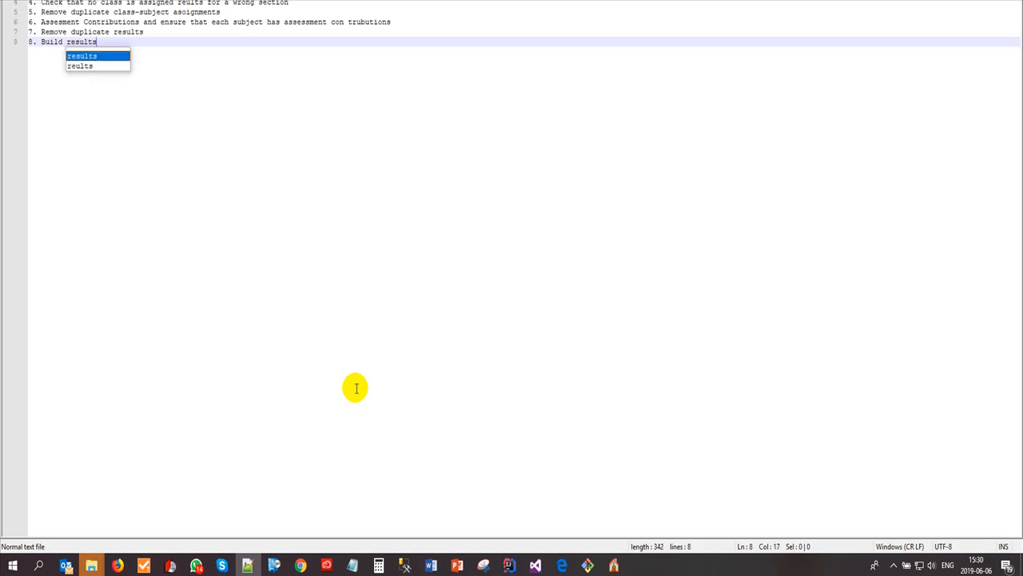
key(Return)
key(Return)
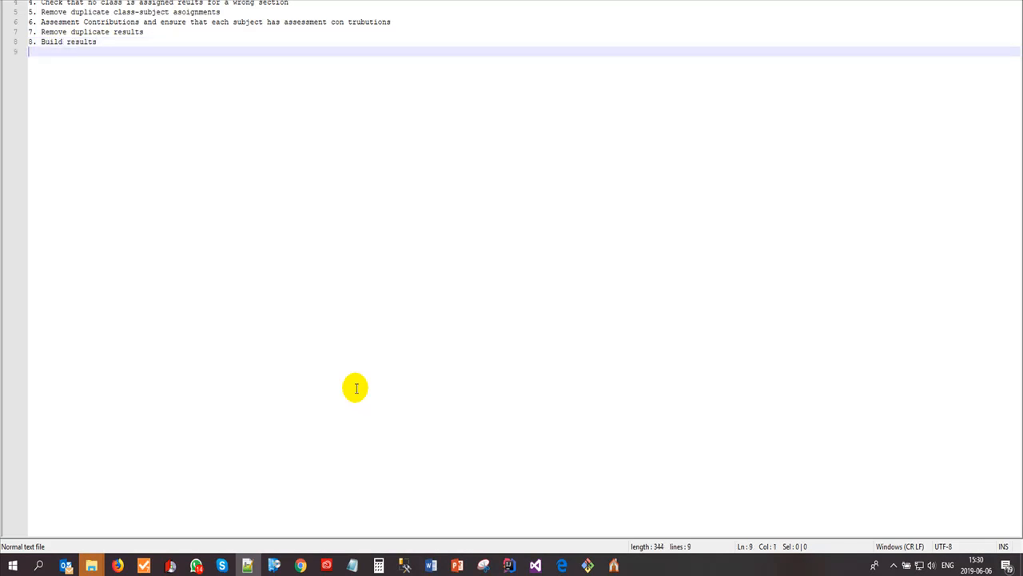
text(9. View results)
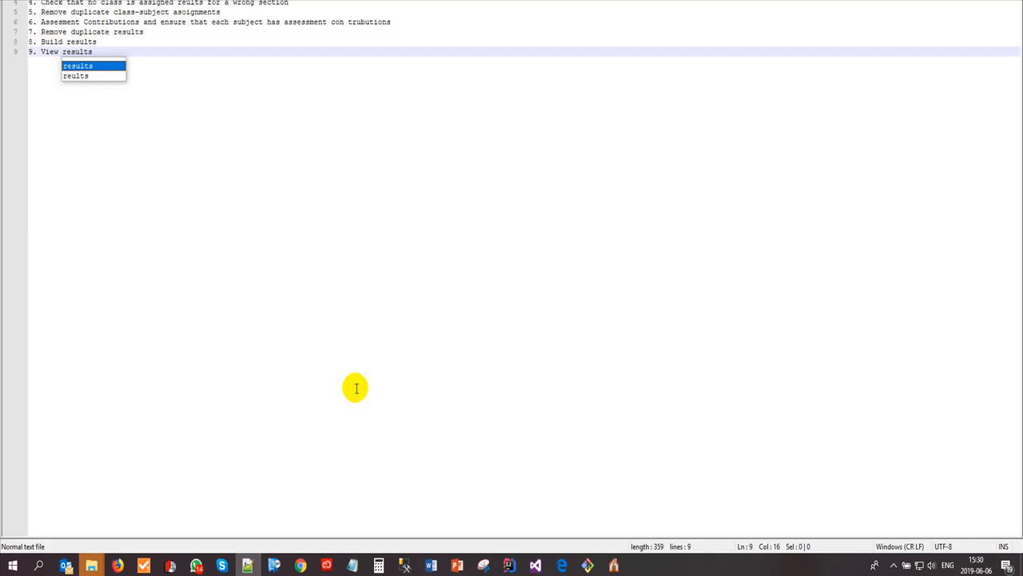
click(181, 55)
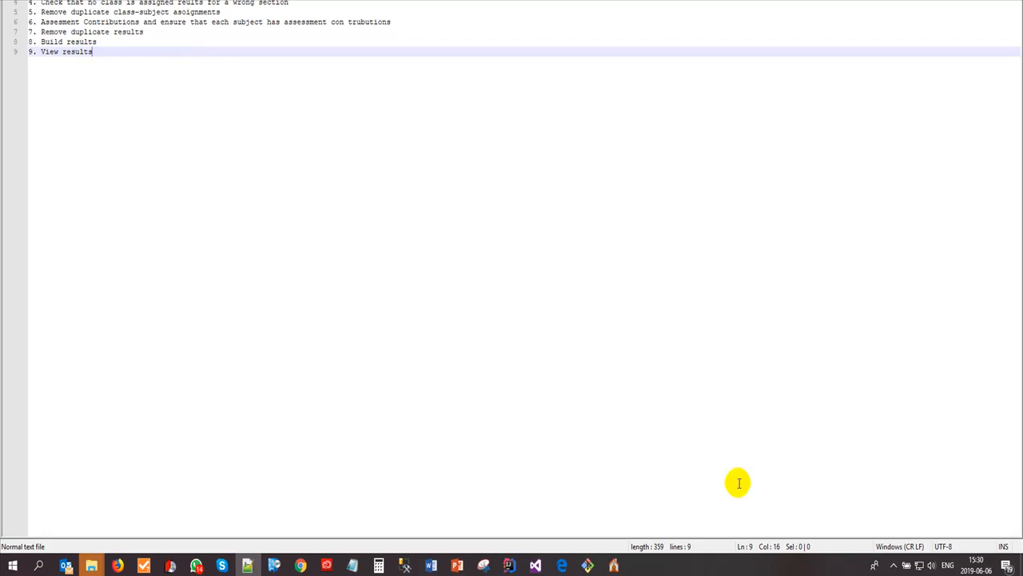
click(894, 568)
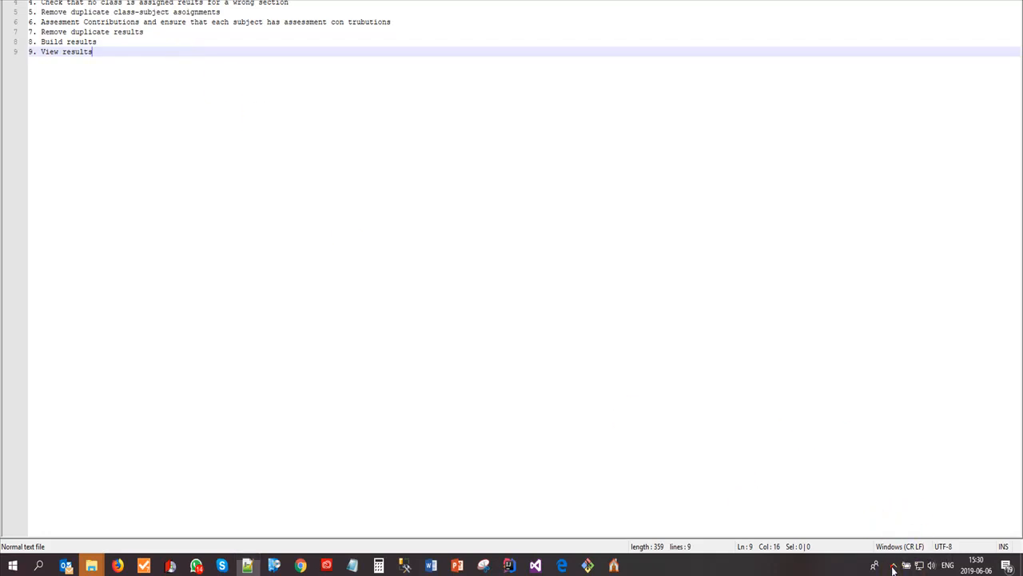
click(885, 542)
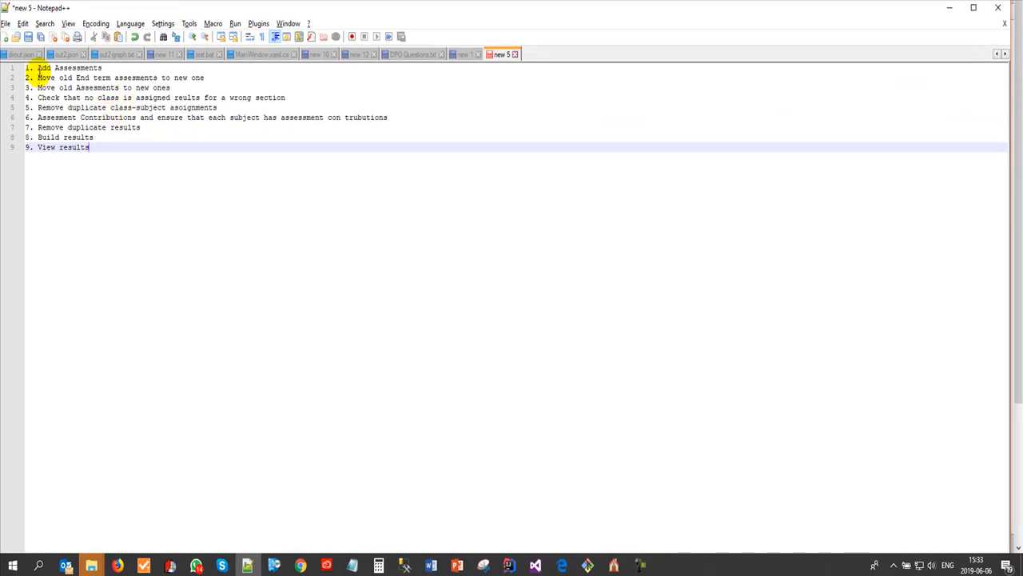
Step: Review the first four checklist items, covering adding assessments, moving old ones and checking for results in a wrong section
drag(37, 68, 102, 69)
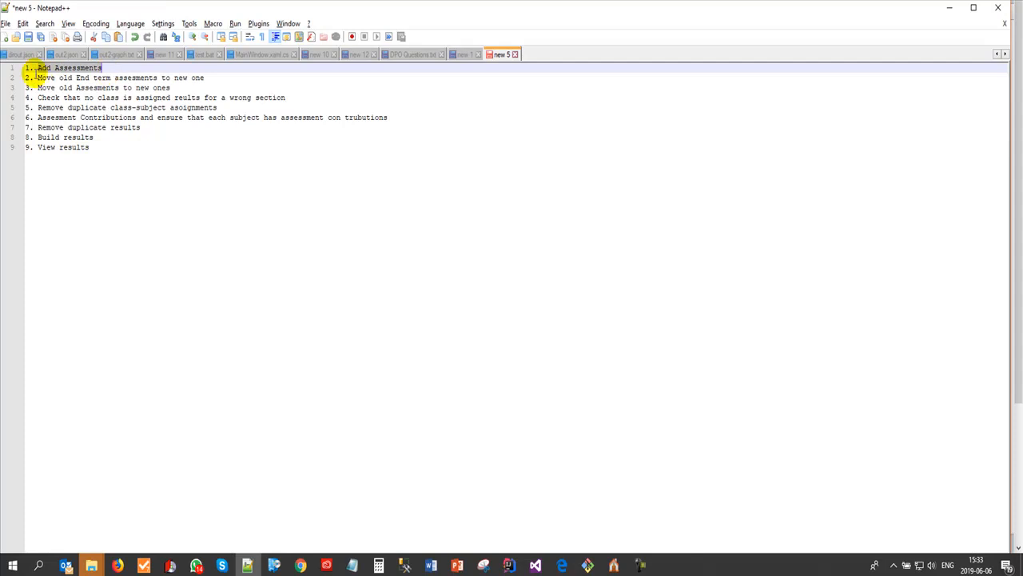
drag(36, 77, 127, 86)
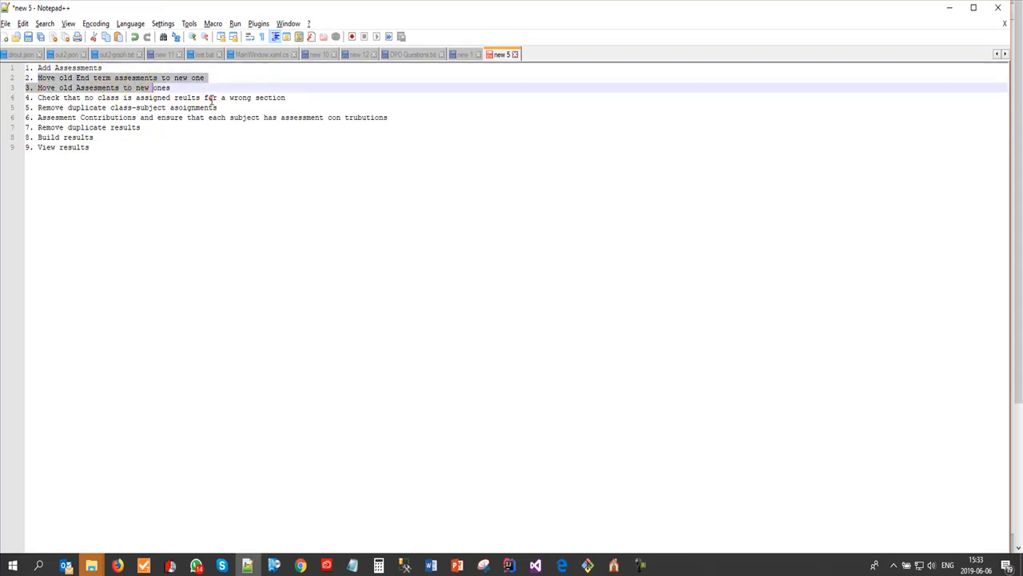
click(211, 97)
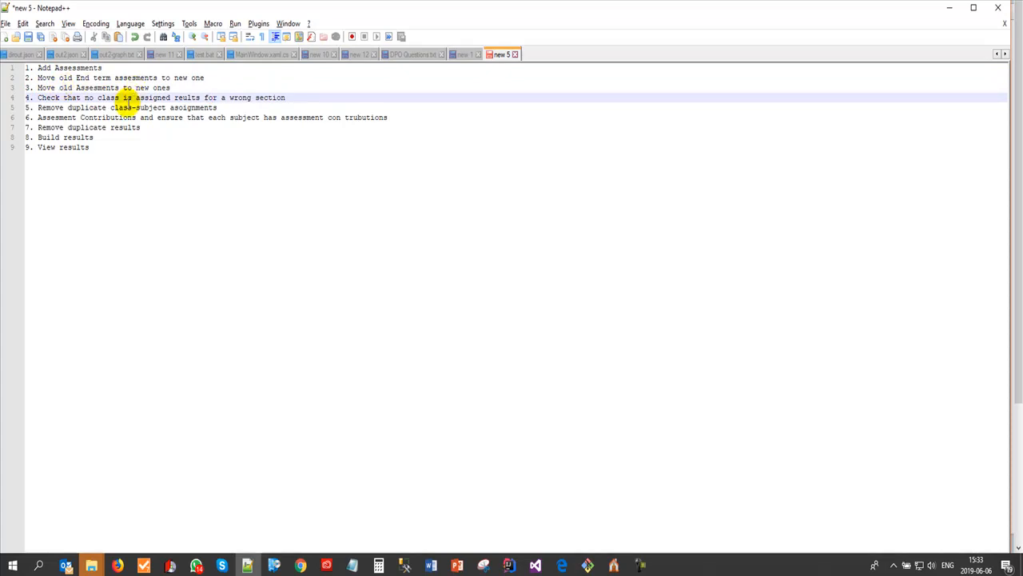
click(174, 98)
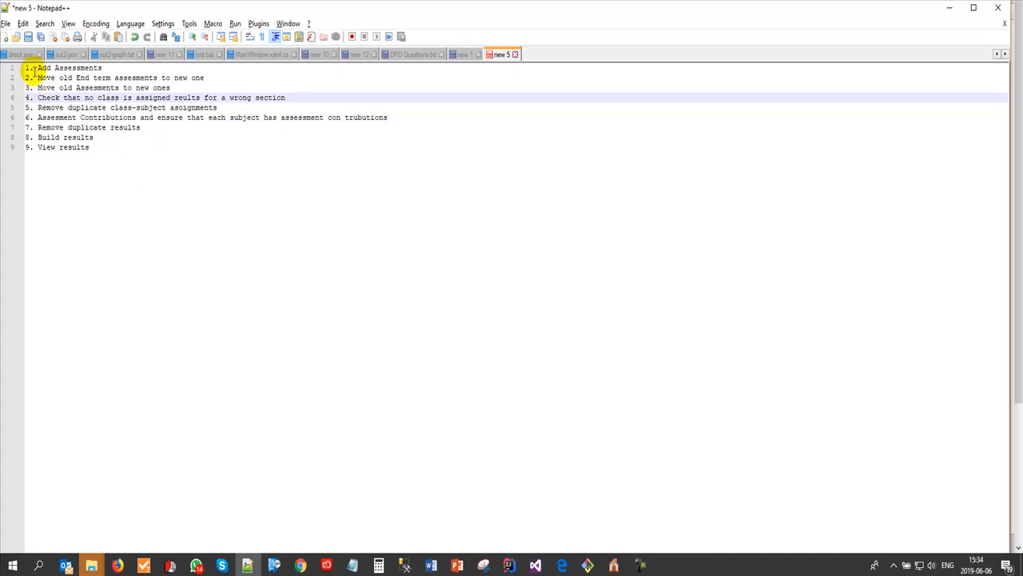
click(299, 101)
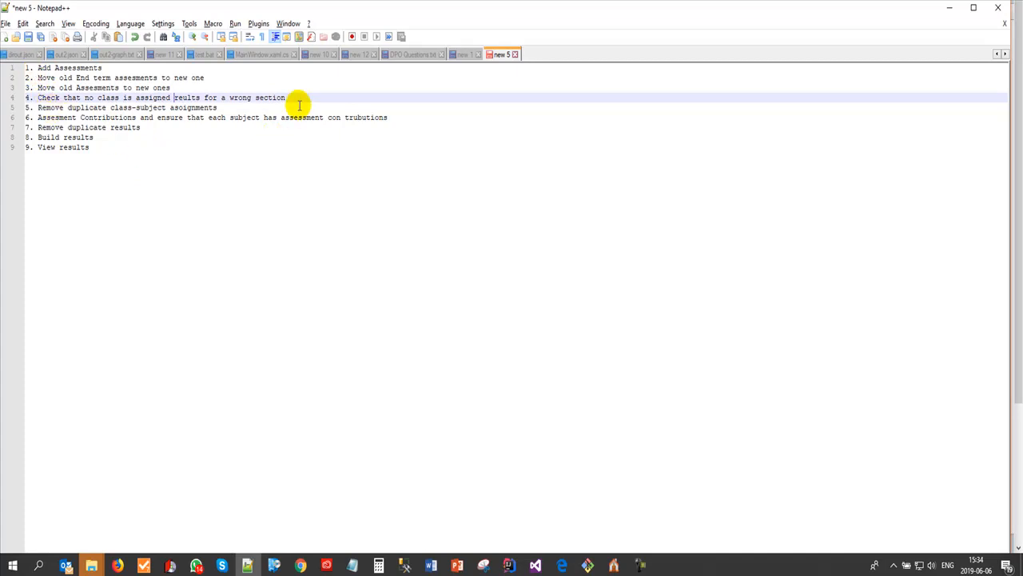
Step: Switch to the school system in Firefox and open the Assessments page of the Grade Book
click(440, 2)
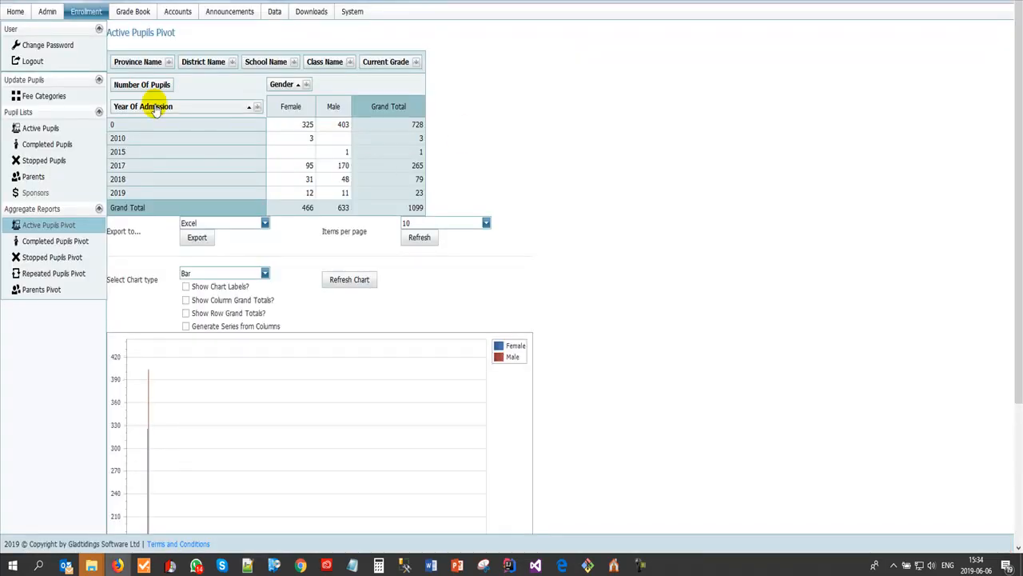
click(125, 9)
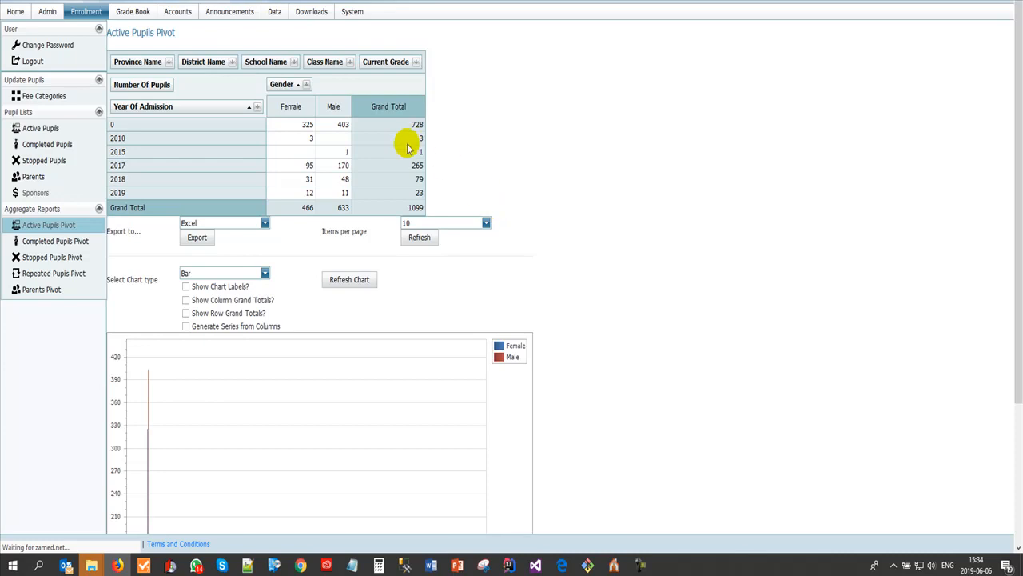
click(137, 12)
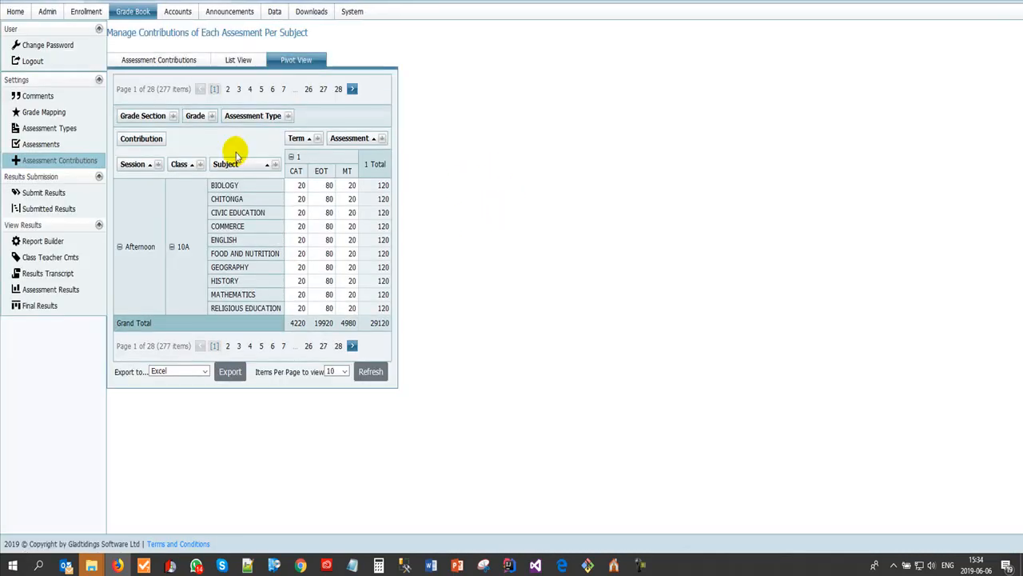
click(31, 146)
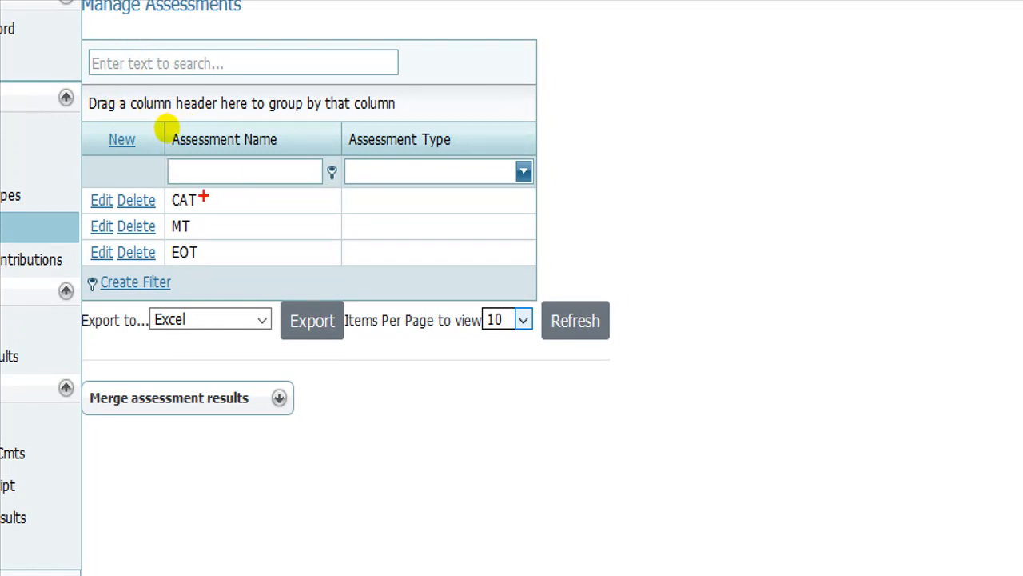
drag(205, 198, 258, 197)
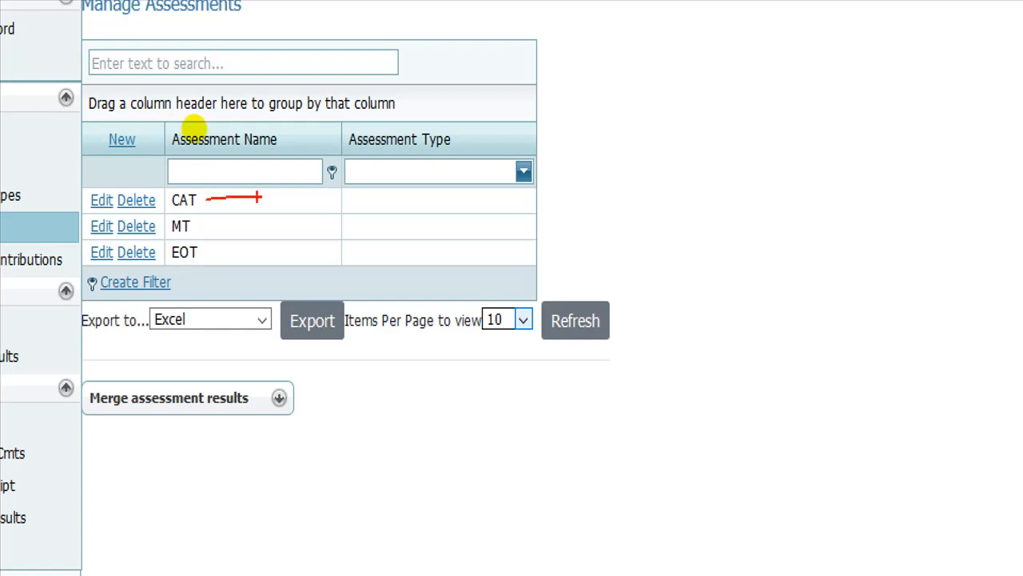
drag(202, 225, 253, 249)
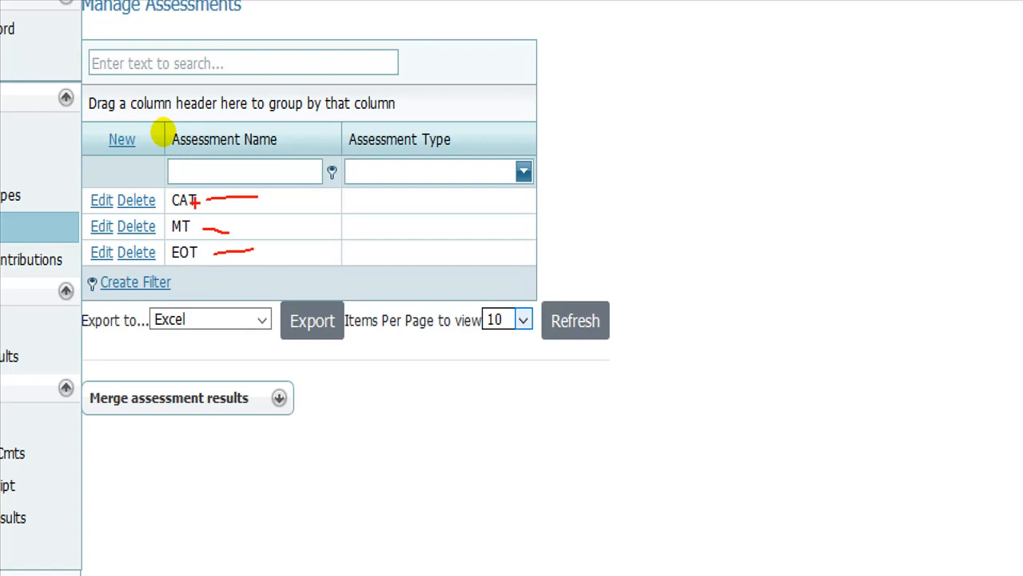
mouse_move(220, 204)
mouse_down()
mouse_move(250, 192)
mouse_move(268, 212)
mouse_up()
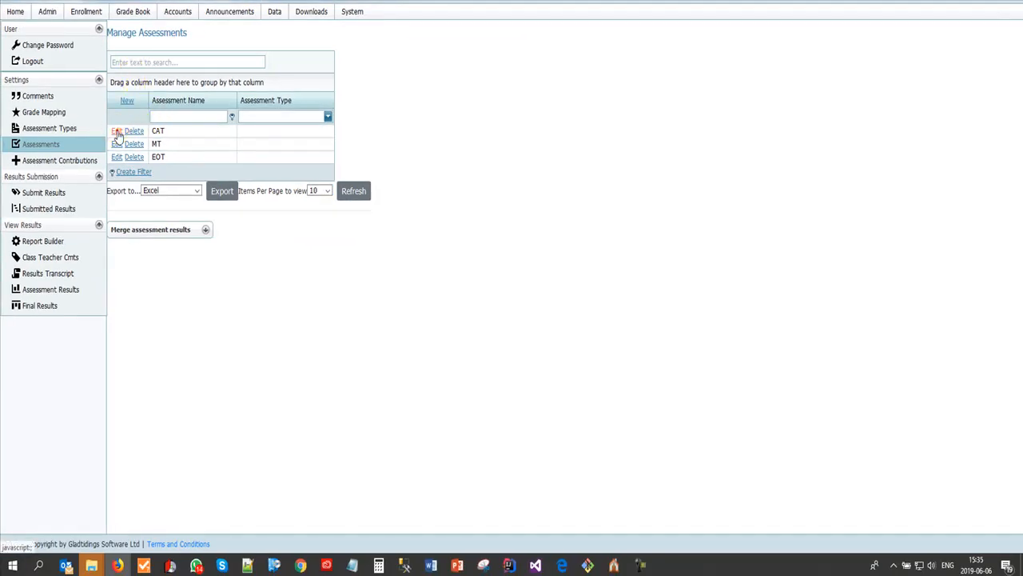
Step: Set the CAT assessment's type to Test and save the entry
click(117, 133)
click(340, 154)
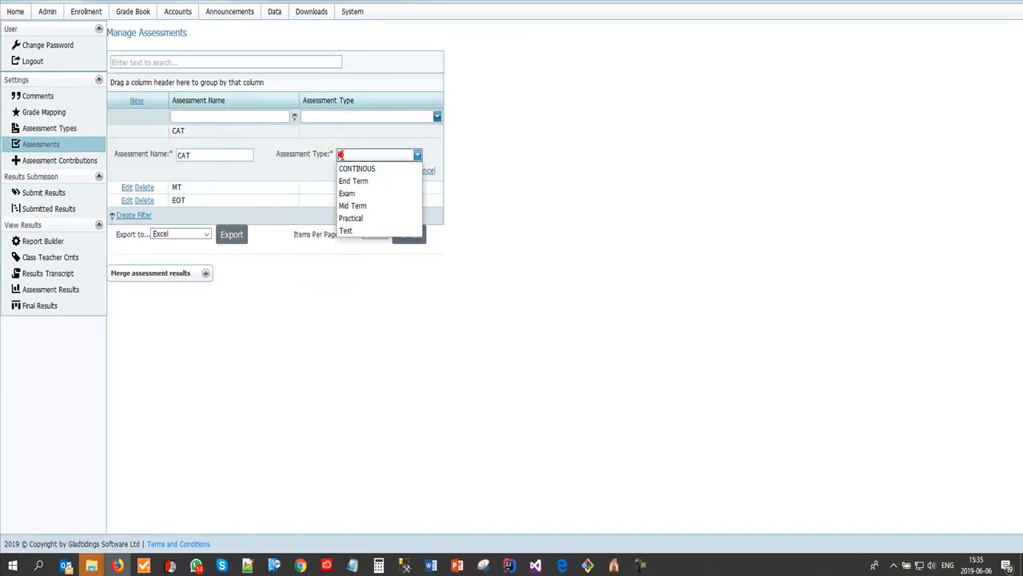
click(346, 232)
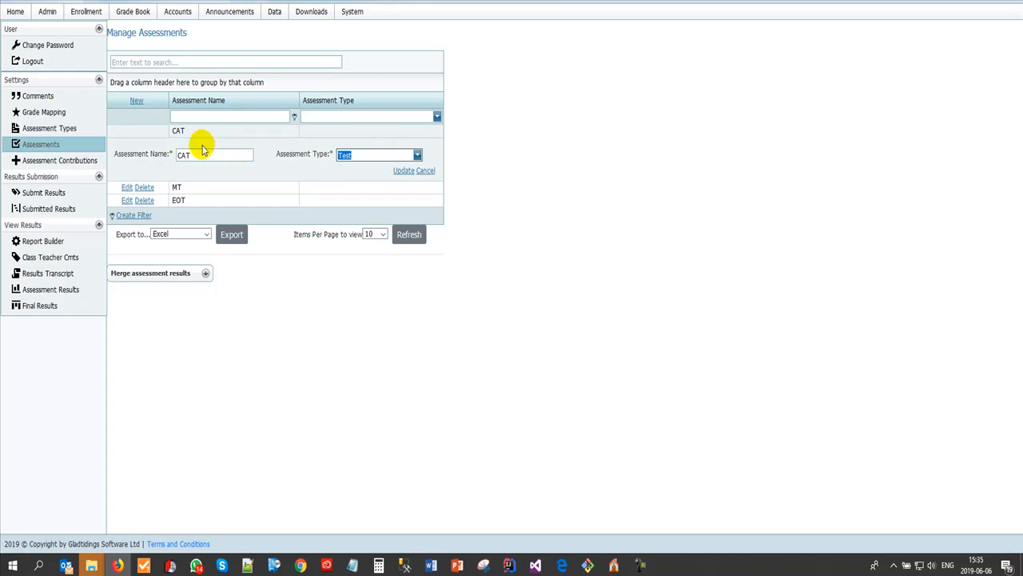
click(404, 171)
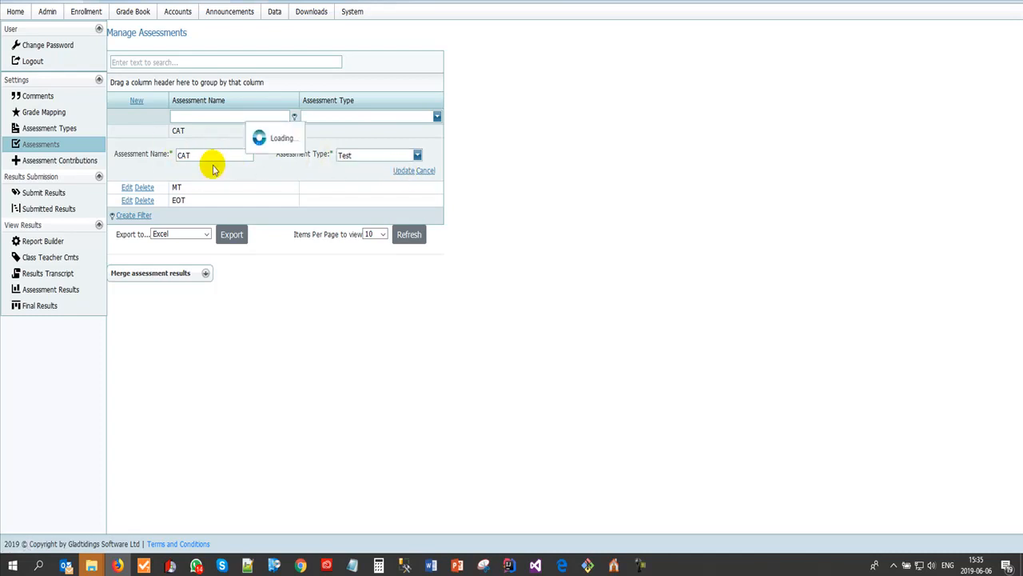
Step: Set the MT assessment's type to Test and save the entry
click(117, 144)
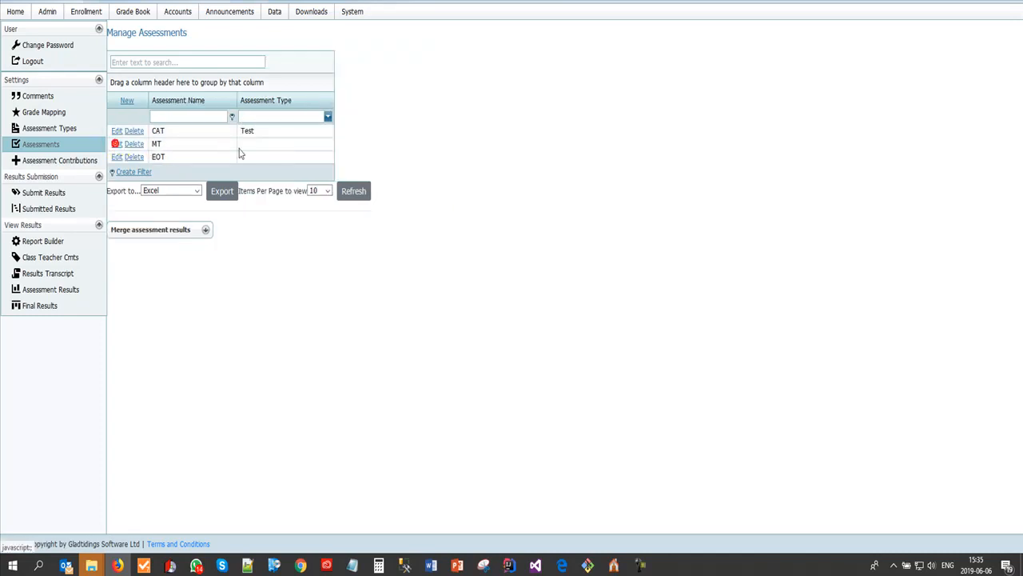
click(352, 169)
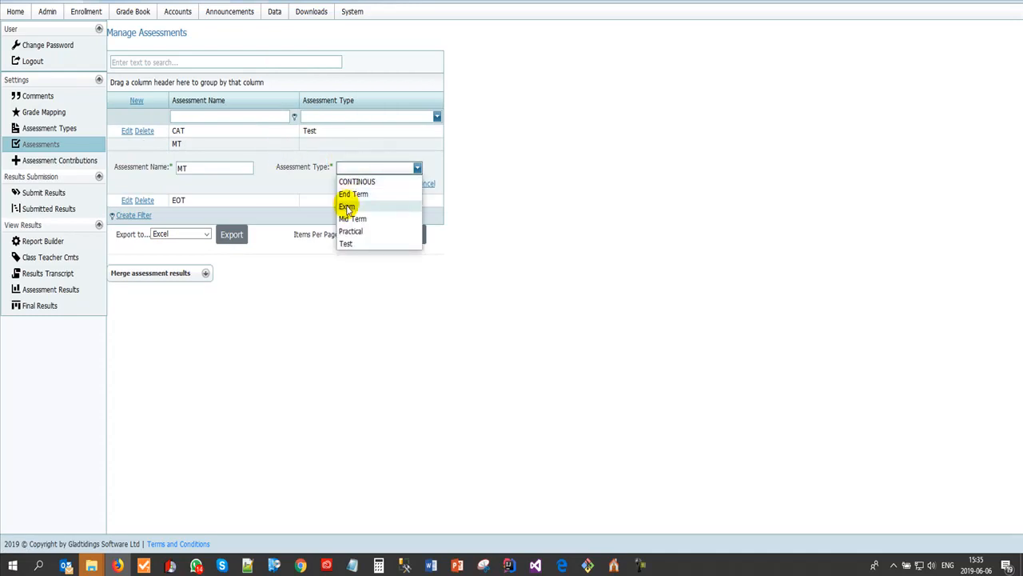
click(346, 244)
click(404, 183)
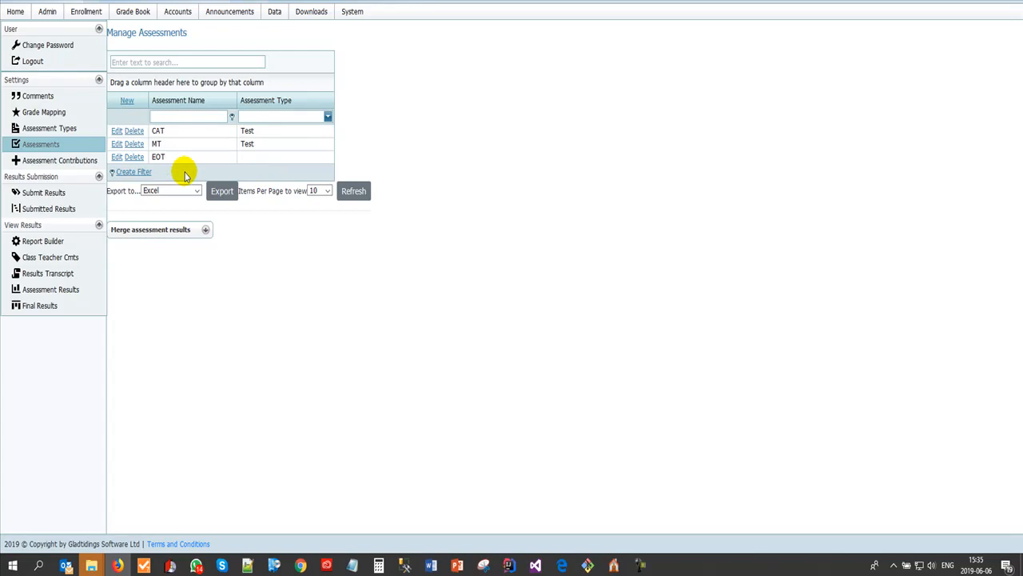
Step: Set the EOT assessment's type to Exam and save the entry
click(117, 157)
click(347, 180)
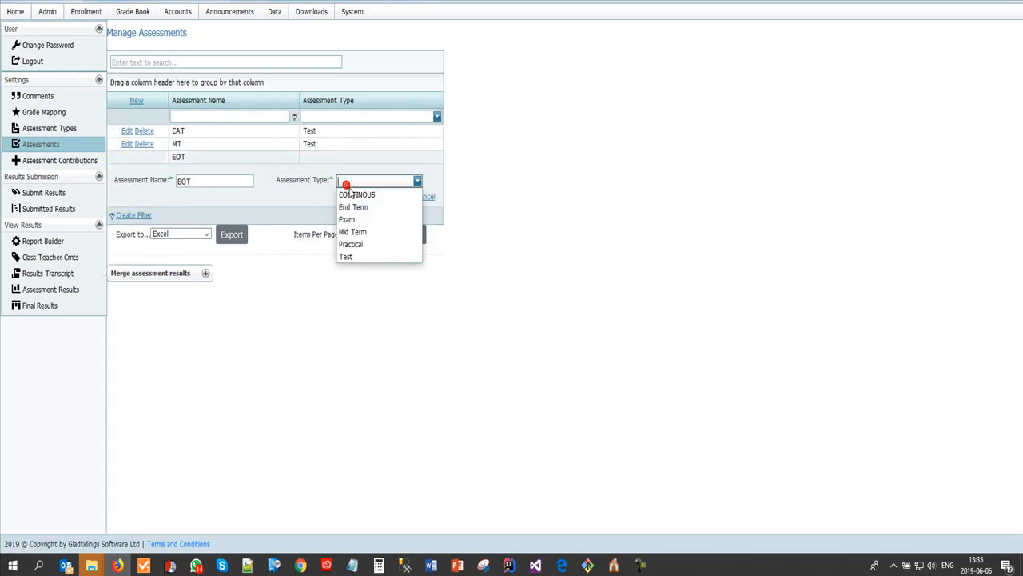
click(356, 223)
click(402, 197)
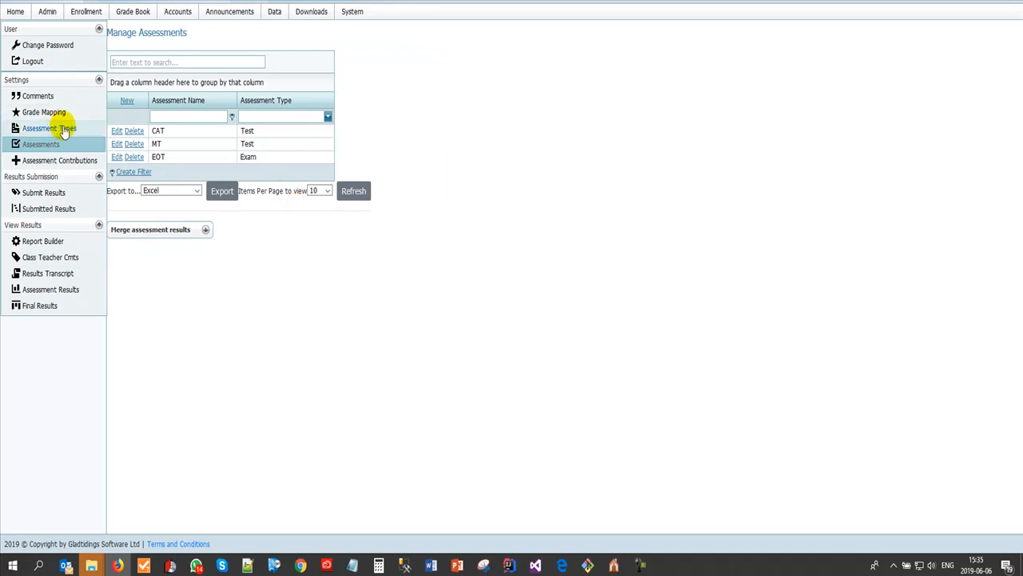
Step: Open the Grade Book's Assessment Types page and examine which types count as continuous assessment
click(50, 128)
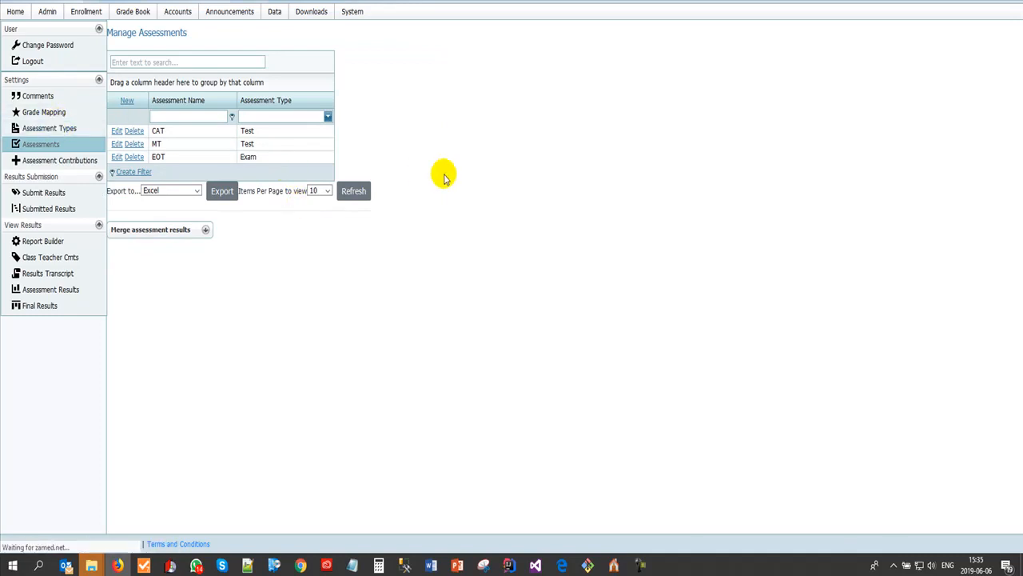
click(48, 128)
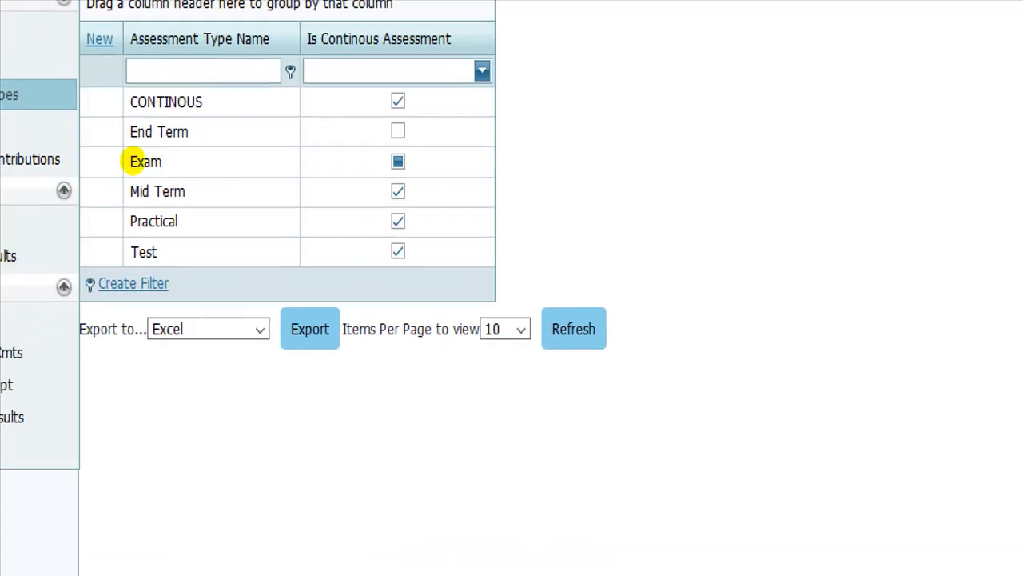
click(137, 148)
drag(413, 269, 412, 177)
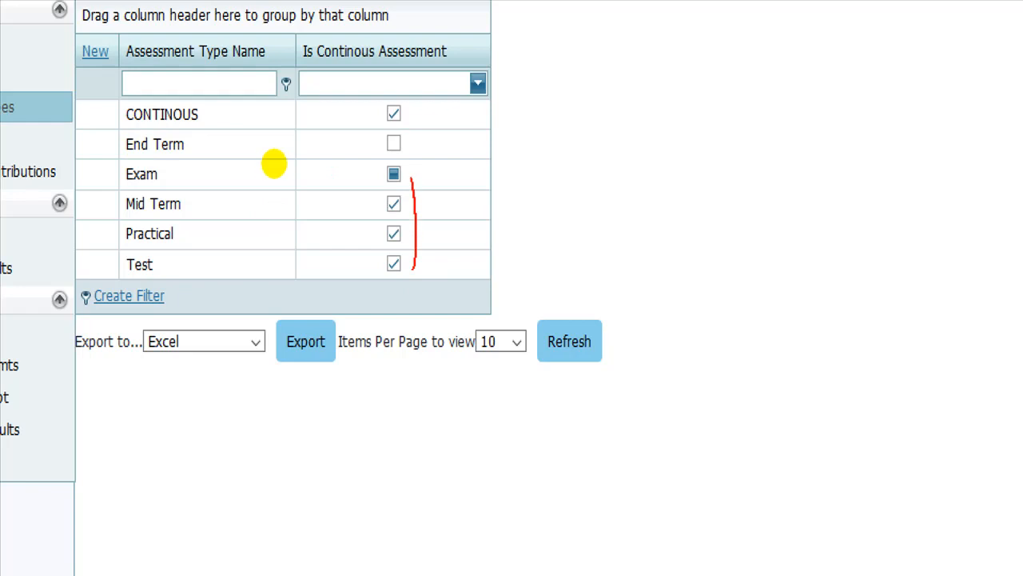
drag(414, 142, 452, 140)
drag(417, 170, 448, 171)
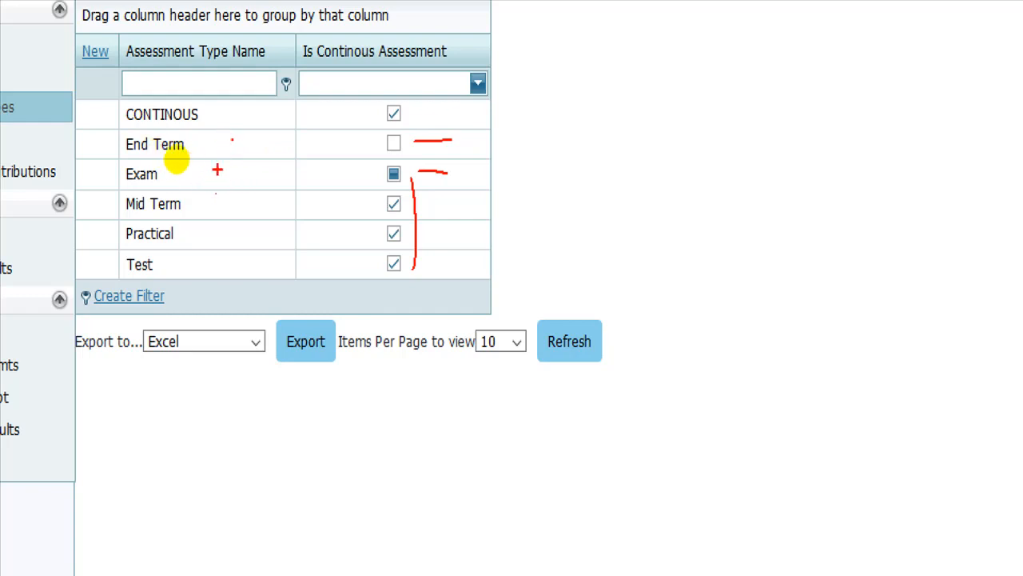
drag(220, 174, 235, 174)
click(374, 141)
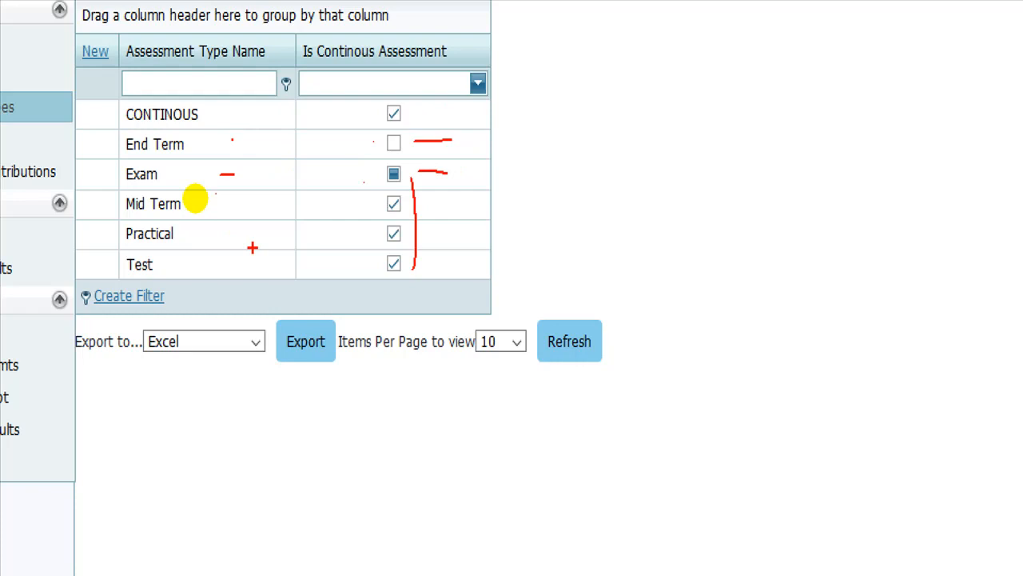
key(Escape)
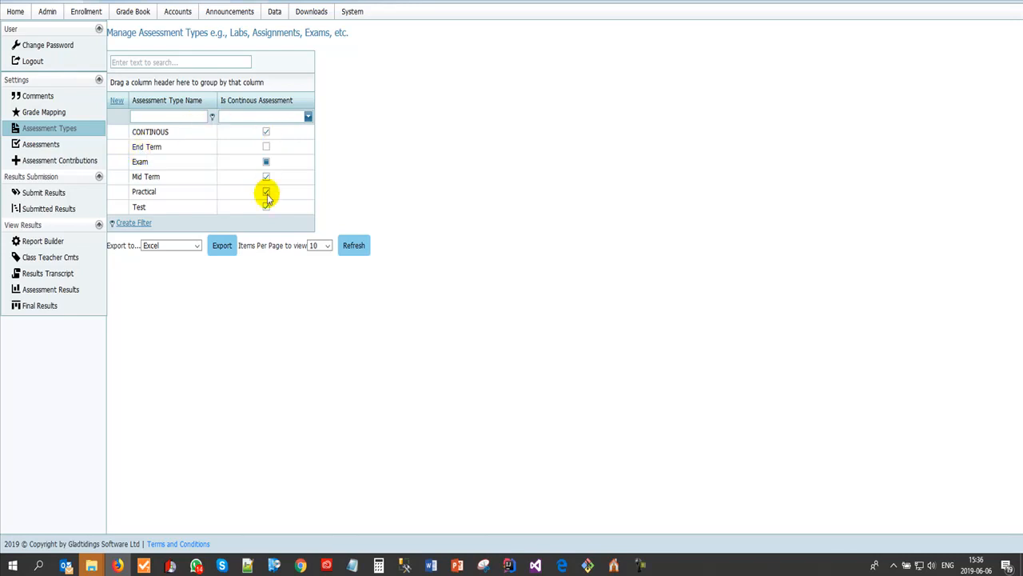
Step: Open the Assessments page and check the types assigned to CAT, MT and EOT
click(44, 144)
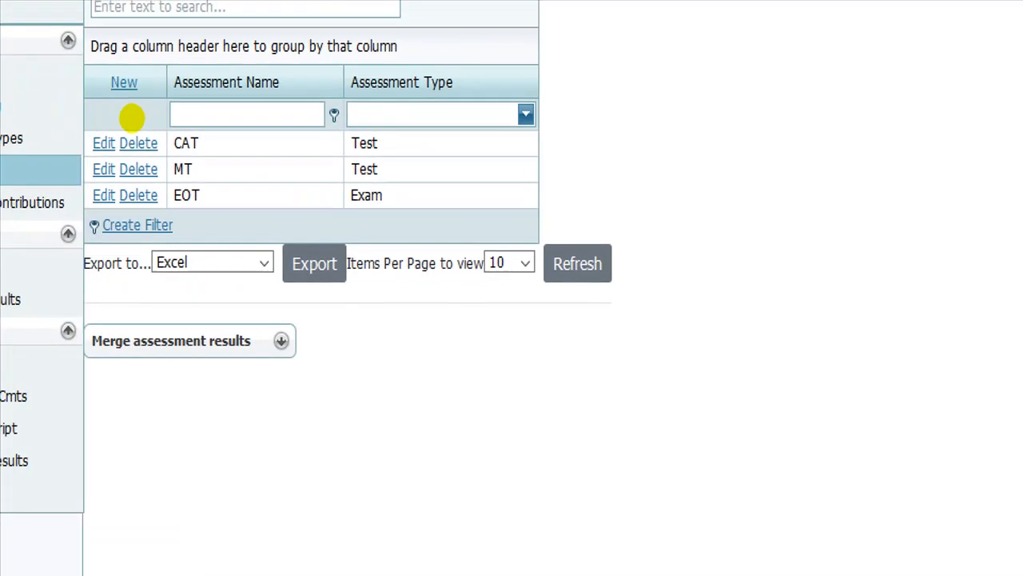
drag(211, 150, 229, 145)
drag(265, 206, 267, 205)
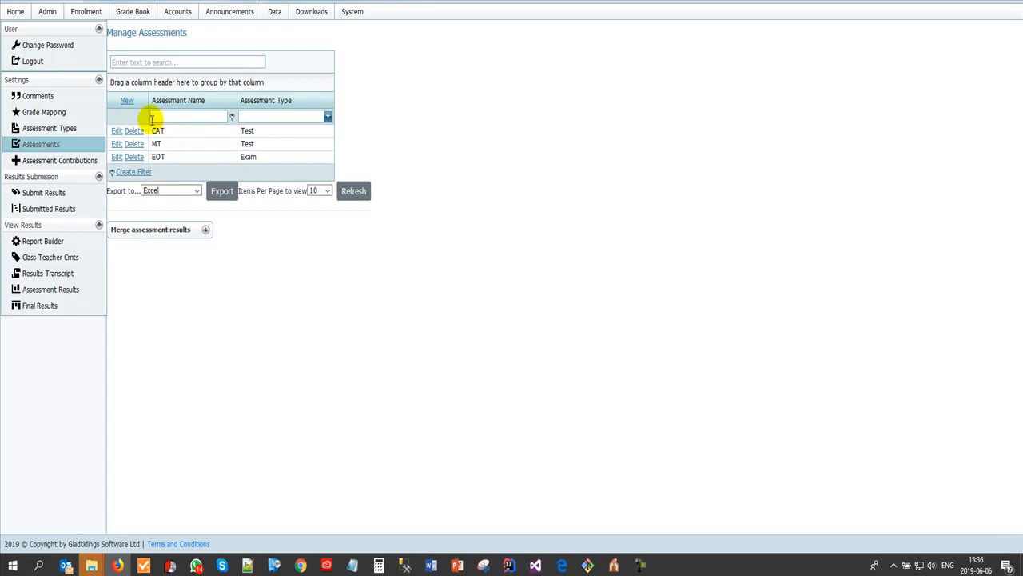
Step: Open the Submitted Results page and expand its Move Old Results section
key(ctrl+1)
click(44, 214)
drag(158, 208, 189, 201)
key(Escape)
click(44, 209)
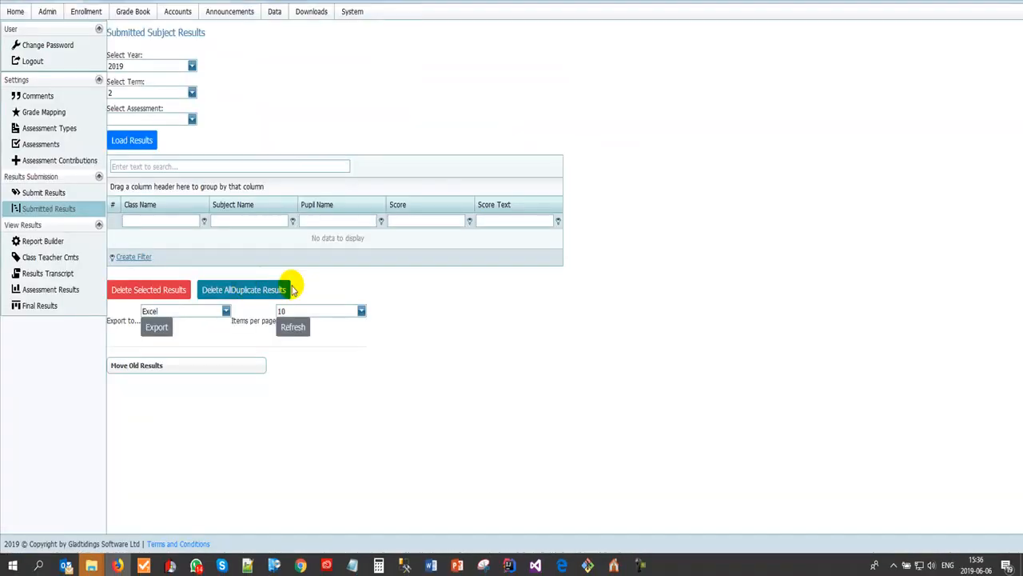
key(ctrl+1)
click(148, 434)
mouse_move(208, 261)
mouse_down()
mouse_move(13, 309)
mouse_move(411, 294)
mouse_move(191, 267)
mouse_up()
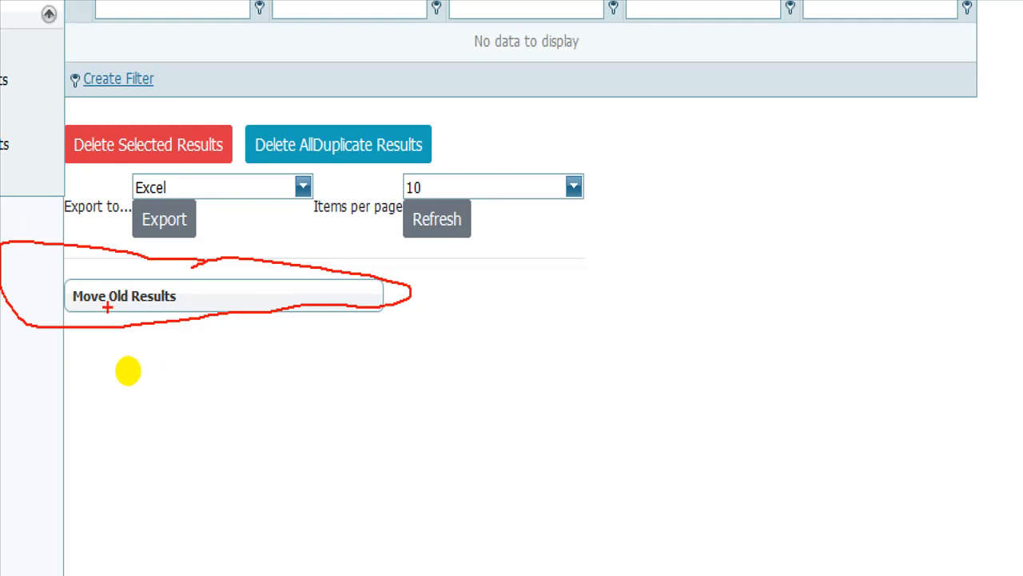
key(Escape)
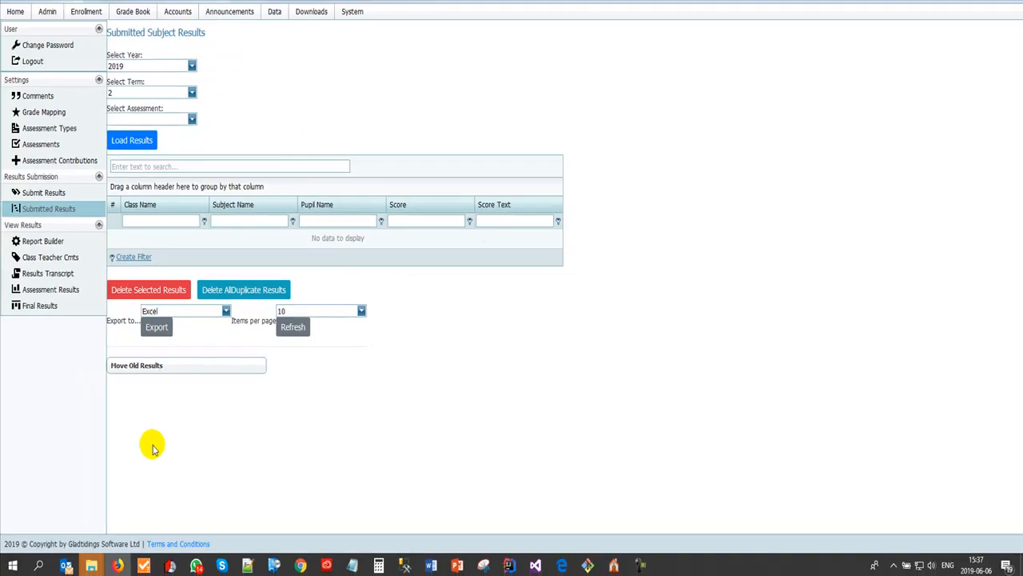
click(160, 366)
scroll(308, 434, down, 2)
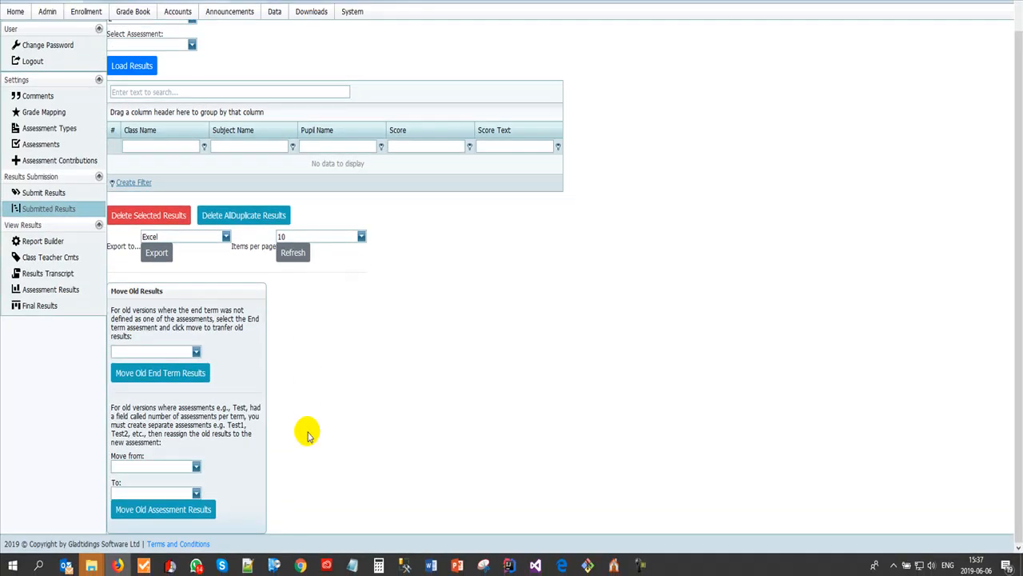
Step: Move the old end term results to the EOT assessment and confirm the transfer
key(ctrl+1)
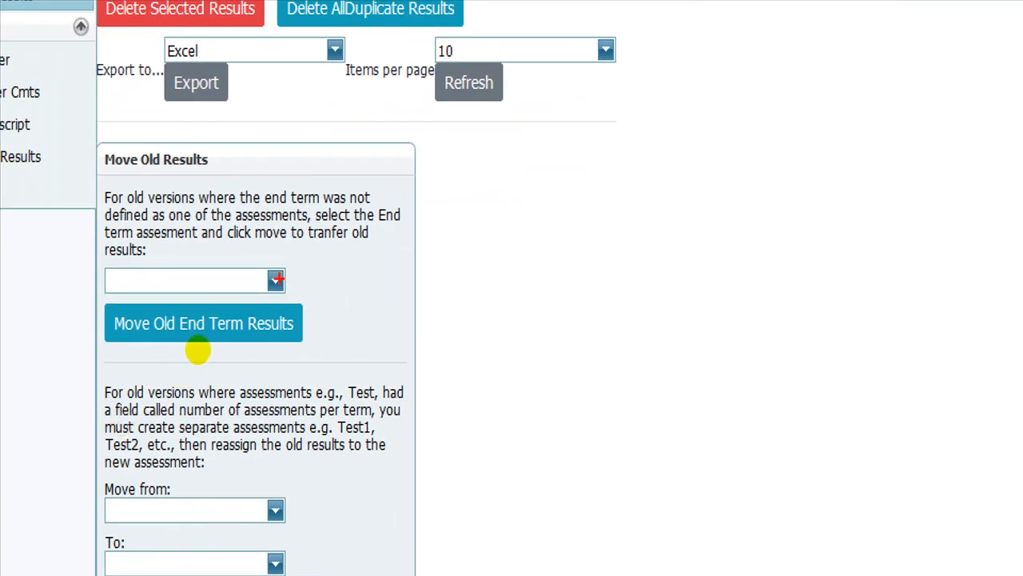
mouse_move(287, 276)
mouse_down()
mouse_move(106, 258)
mouse_move(112, 284)
mouse_move(293, 286)
mouse_up()
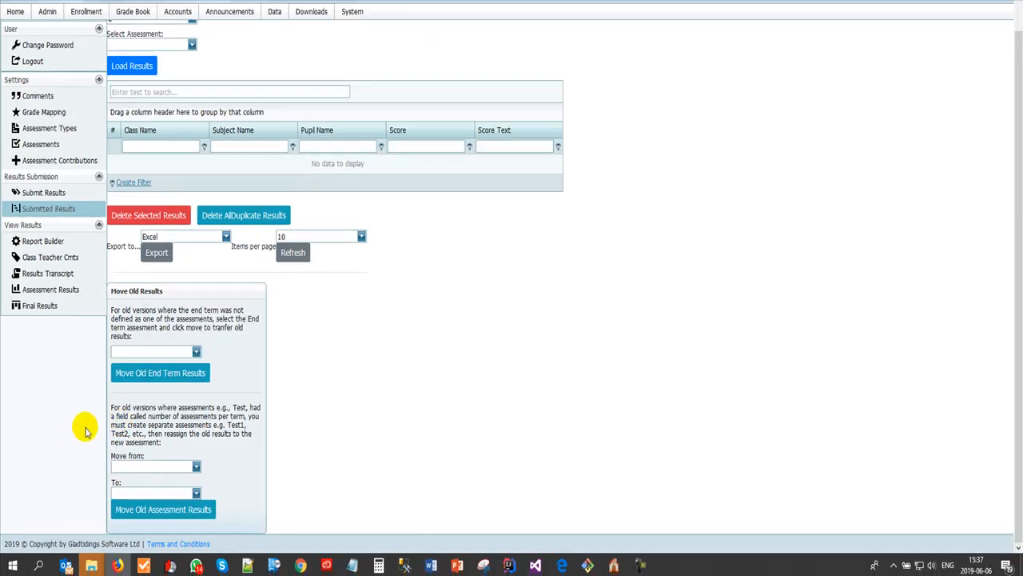
click(183, 282)
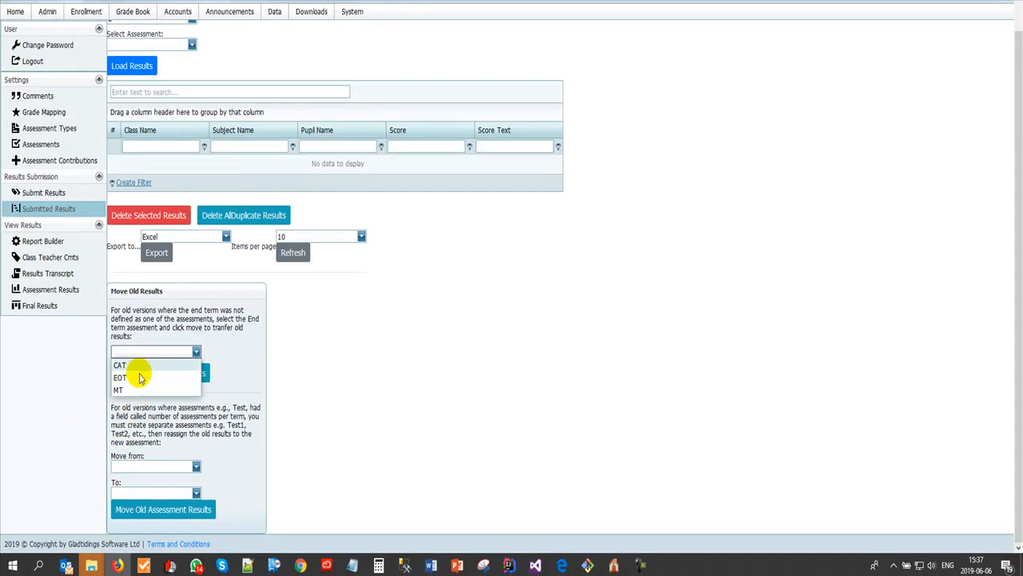
click(132, 378)
click(233, 356)
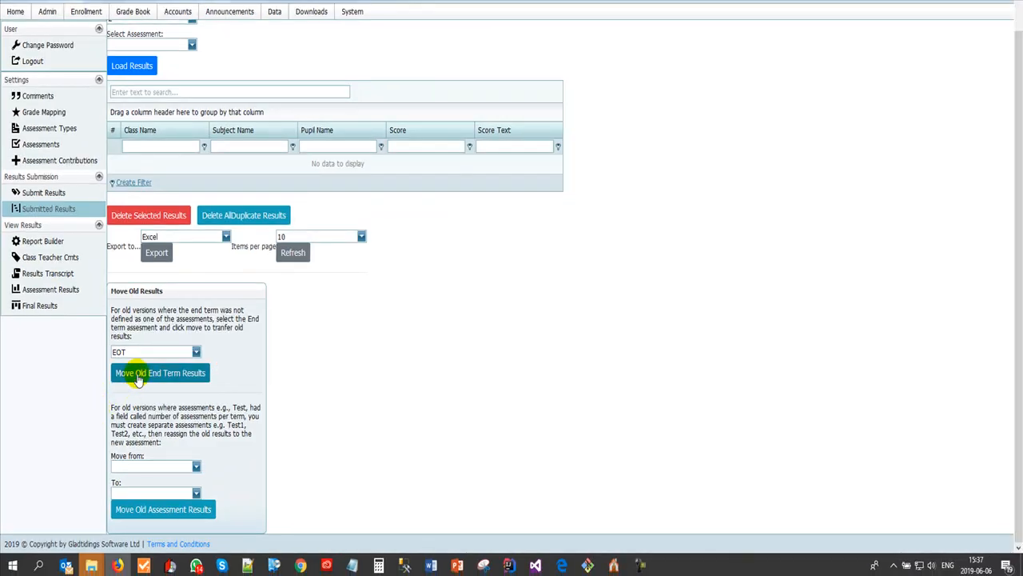
click(158, 371)
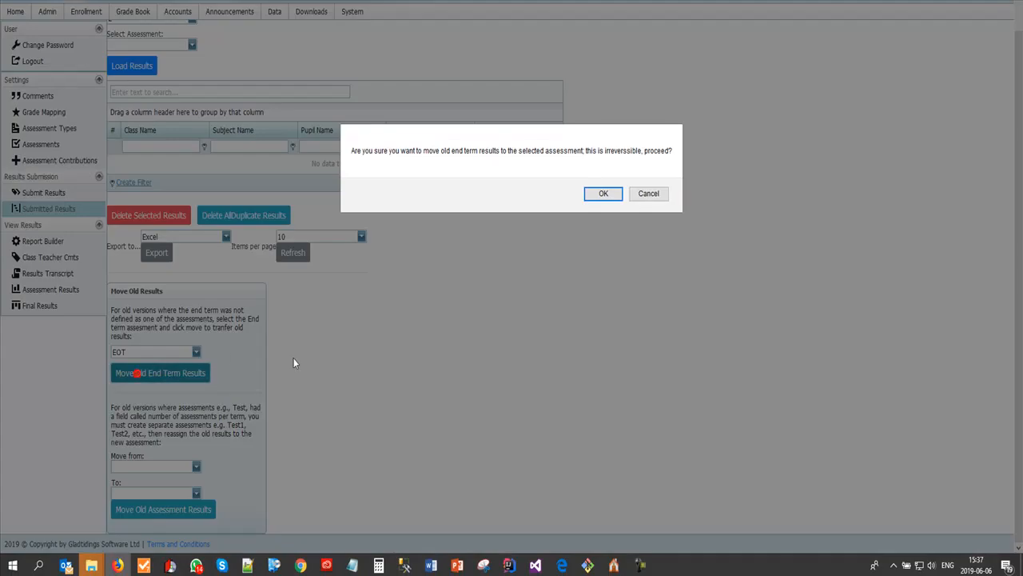
click(604, 195)
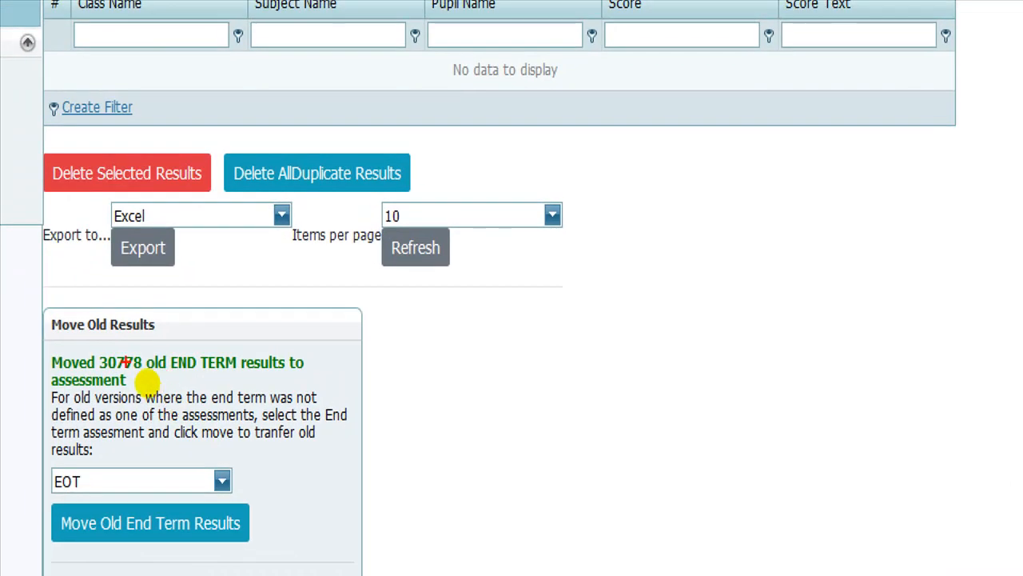
drag(99, 370, 152, 367)
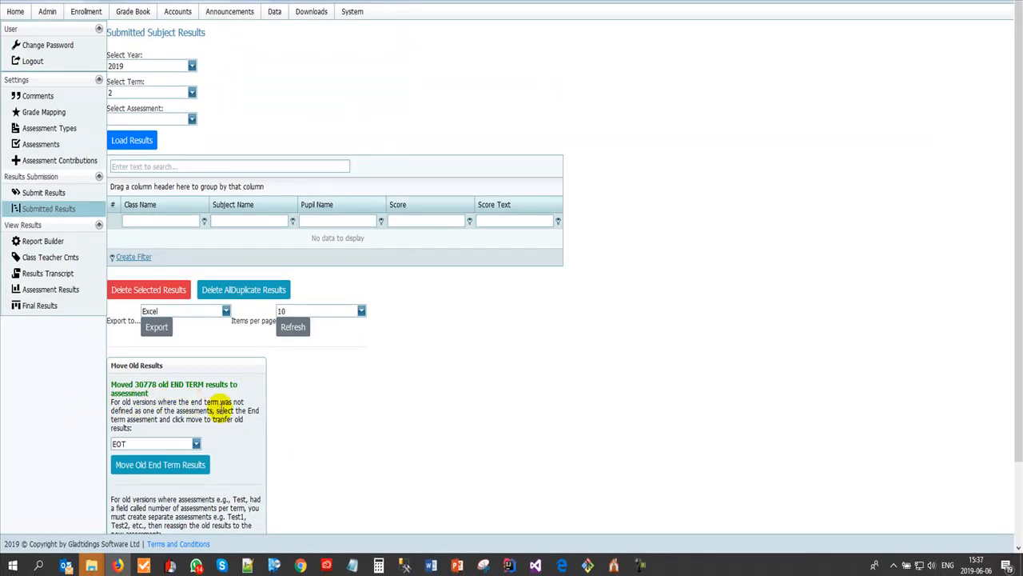
Step: Move the old assessment results of MT with assessment number -1 to the MT assessment
scroll(232, 410, down, 1)
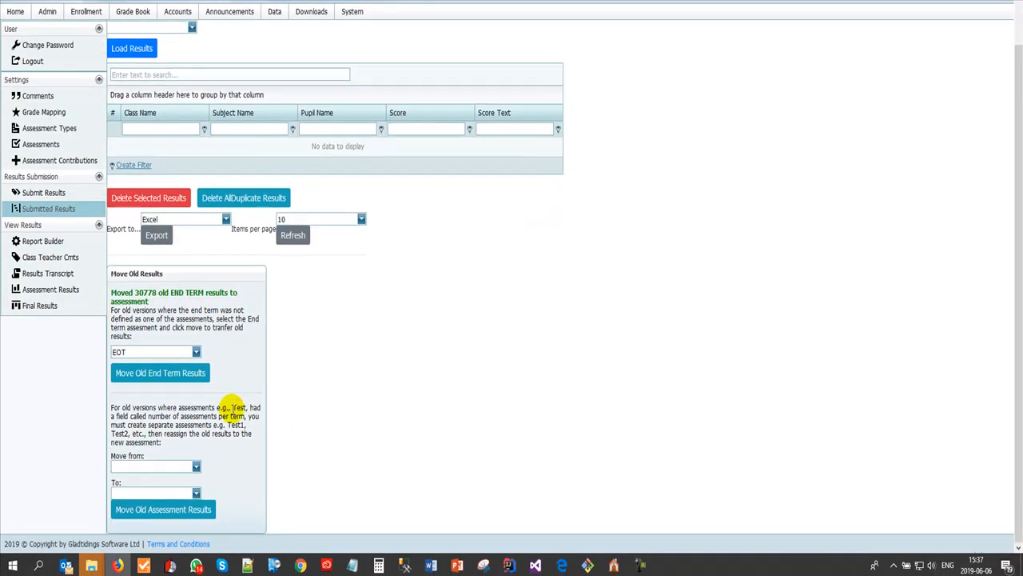
click(179, 467)
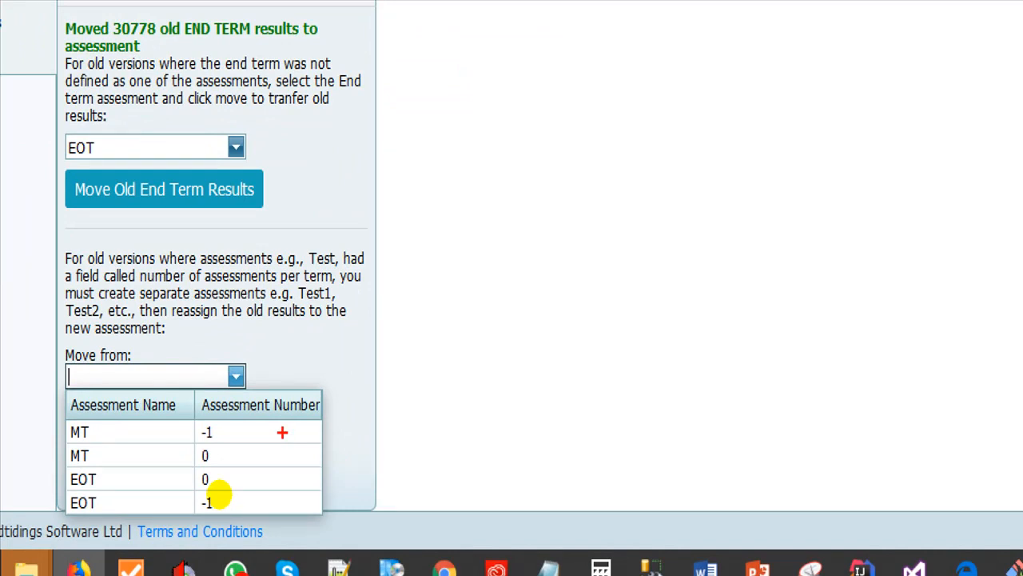
drag(105, 436, 136, 417)
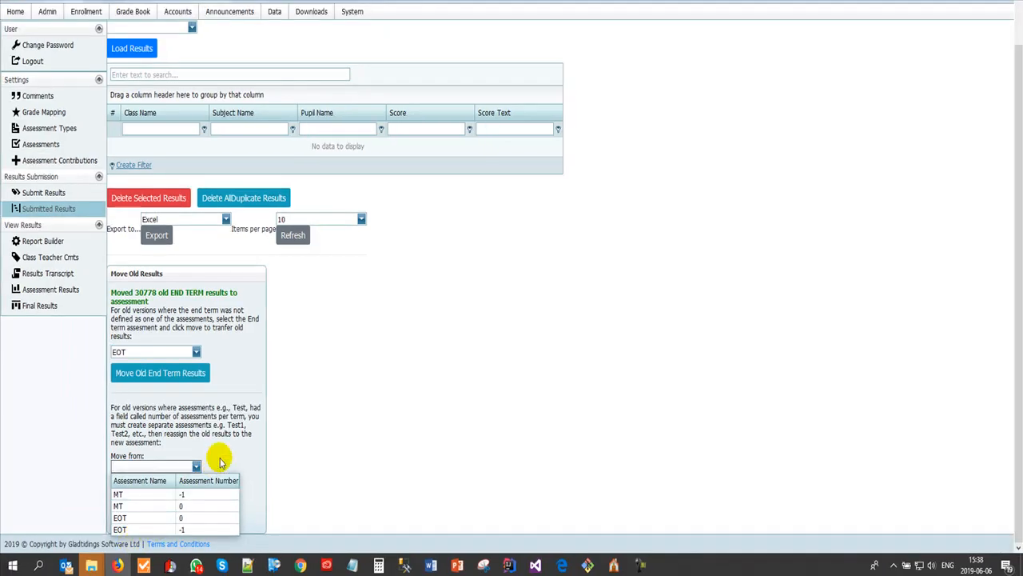
click(156, 495)
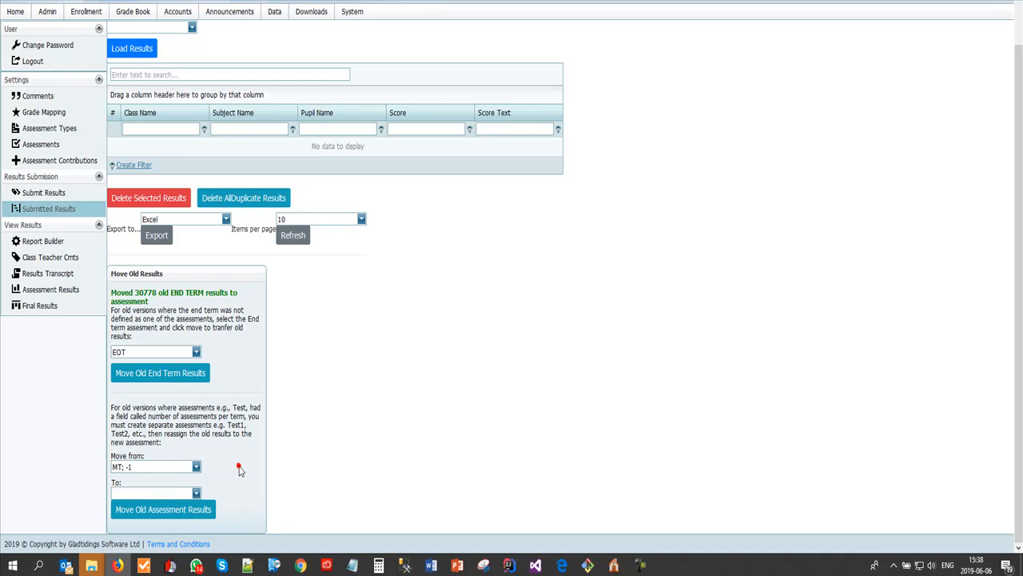
click(172, 490)
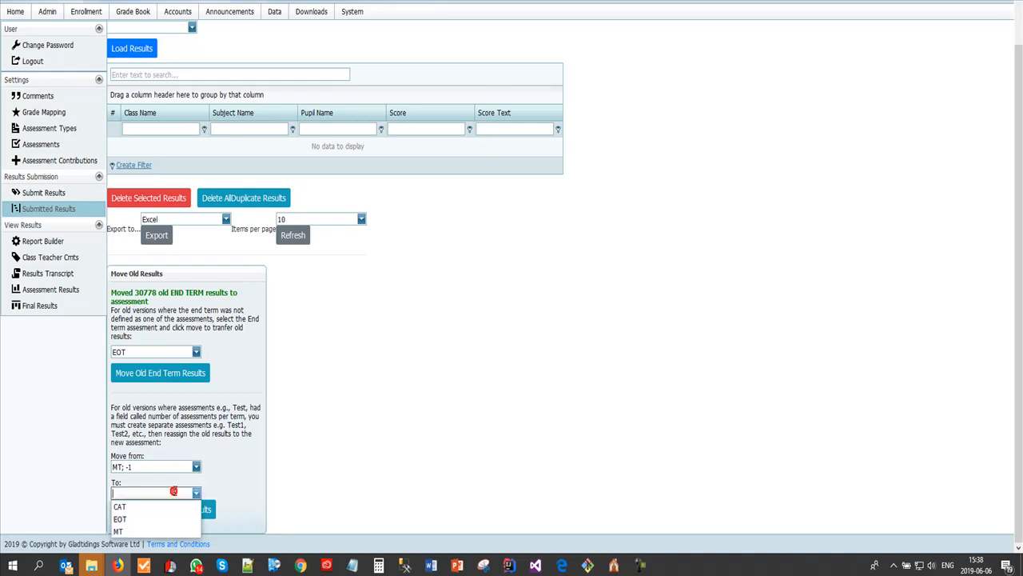
click(138, 532)
click(184, 509)
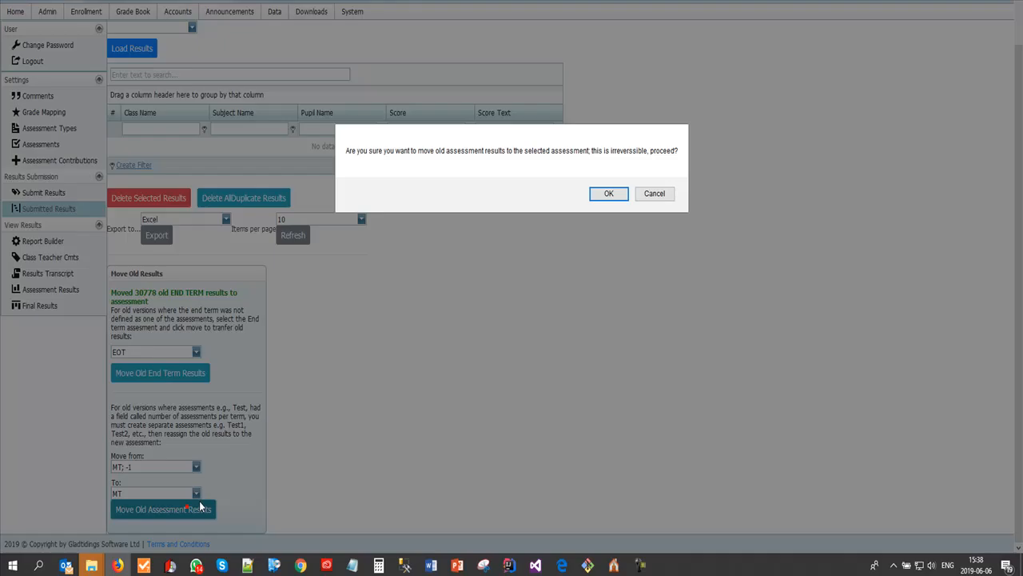
click(602, 197)
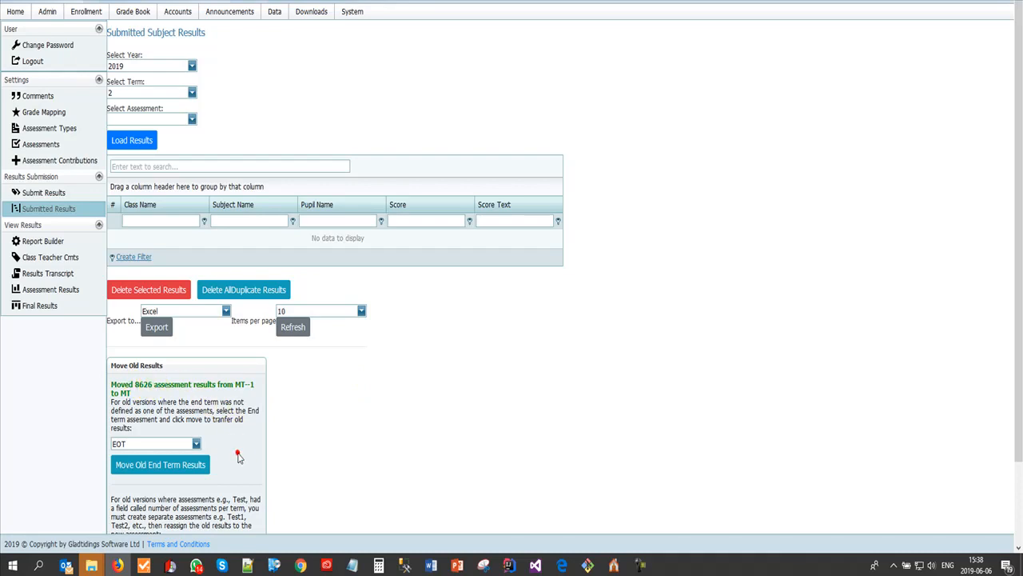
Step: Move the old assessment results of MT with assessment number 0 to the MT assessment
scroll(237, 454, down, 2)
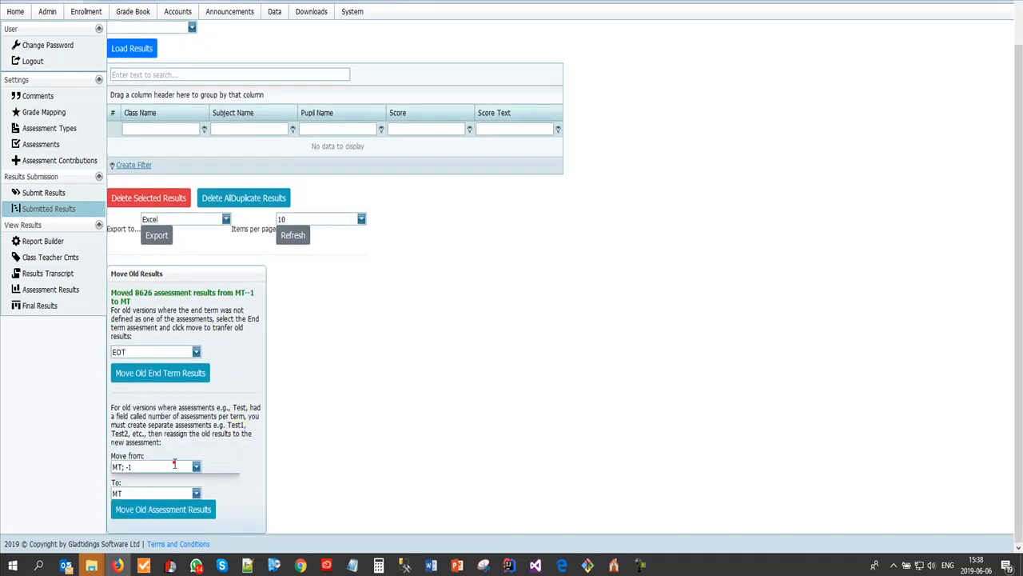
click(183, 467)
click(163, 507)
click(250, 474)
click(163, 510)
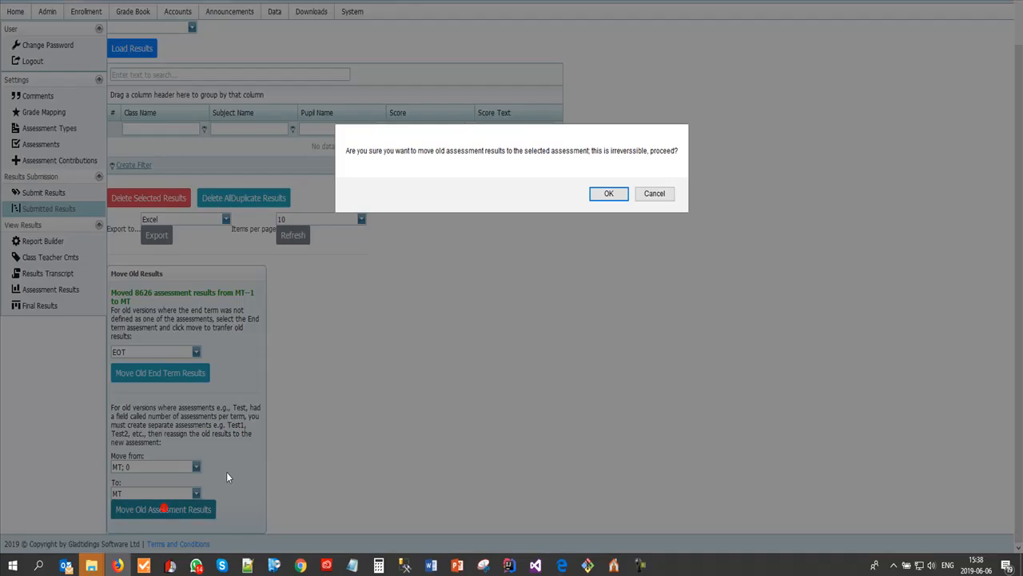
click(607, 196)
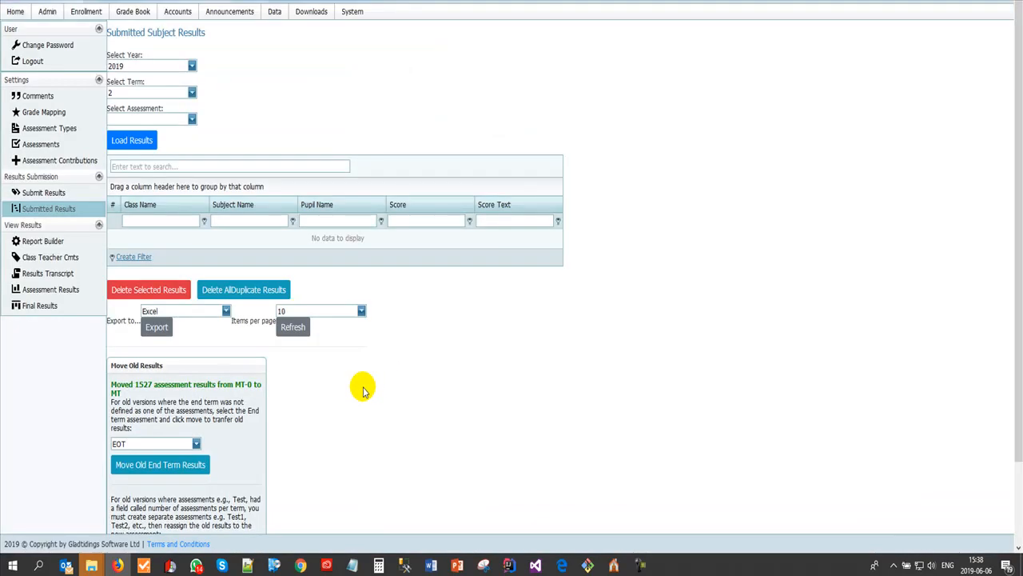
Step: Move the old assessment results of EOT with assessment number 0 to the EOT assessment
scroll(362, 389, down, 2)
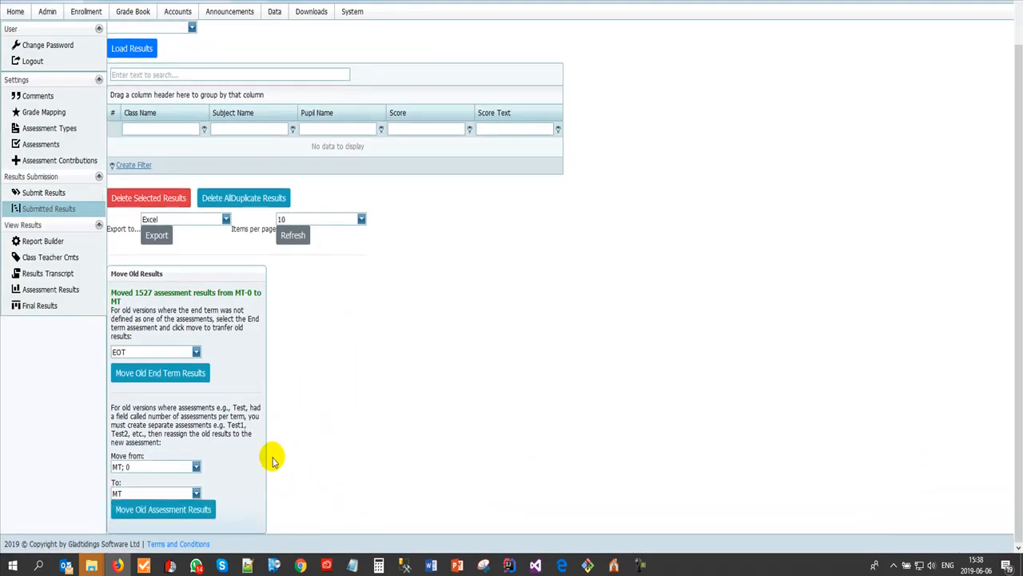
click(168, 466)
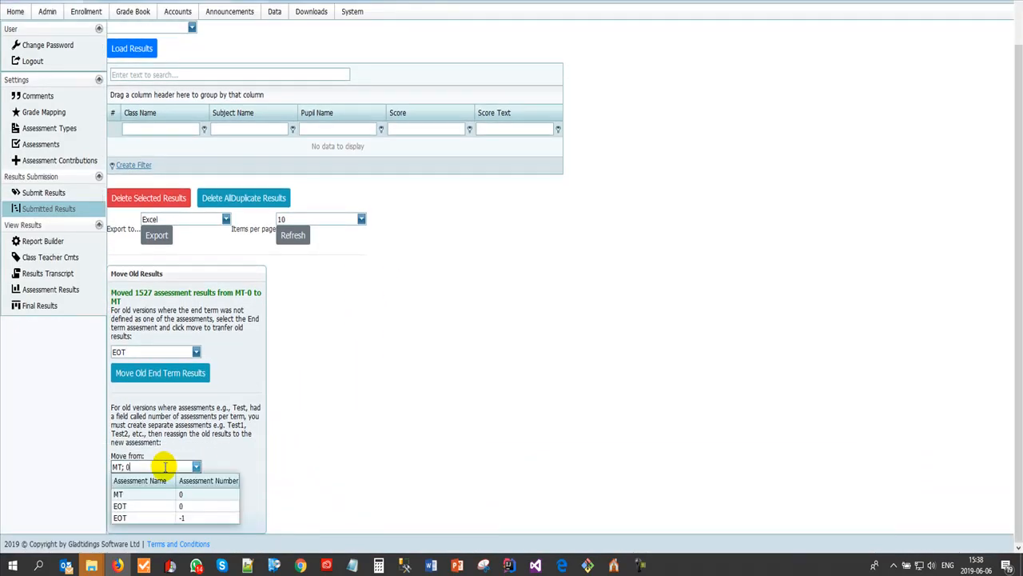
click(140, 506)
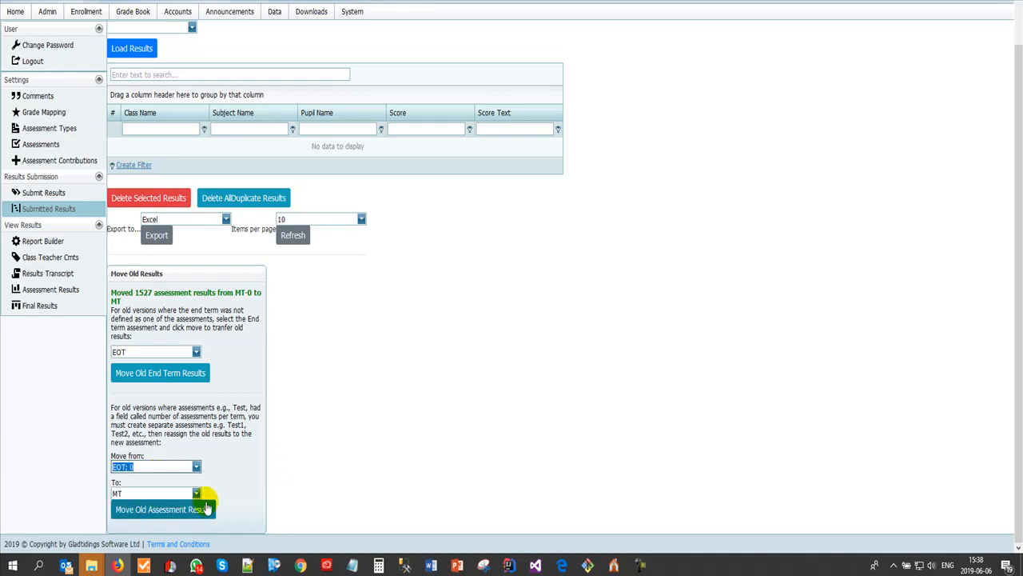
click(177, 496)
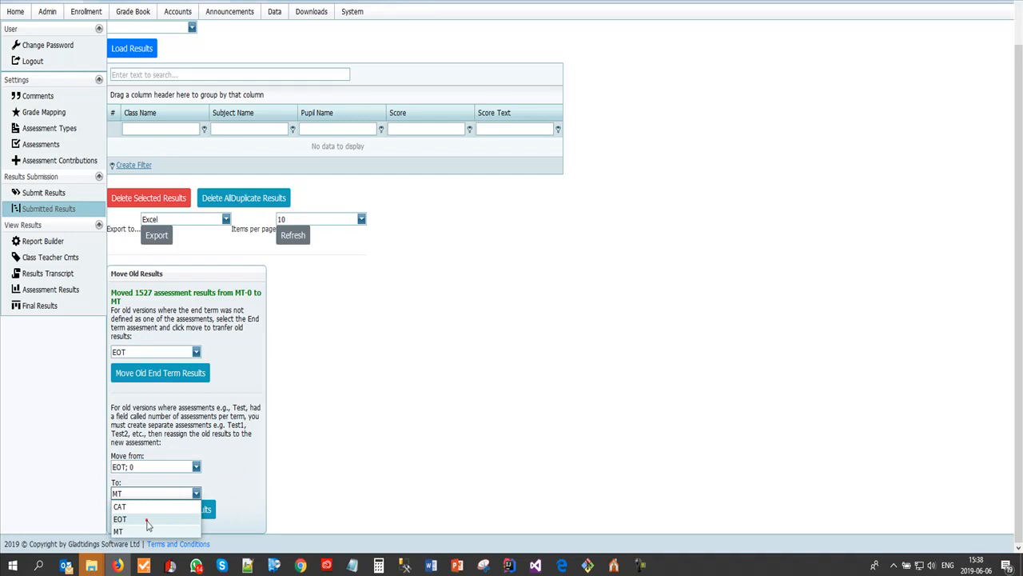
click(148, 520)
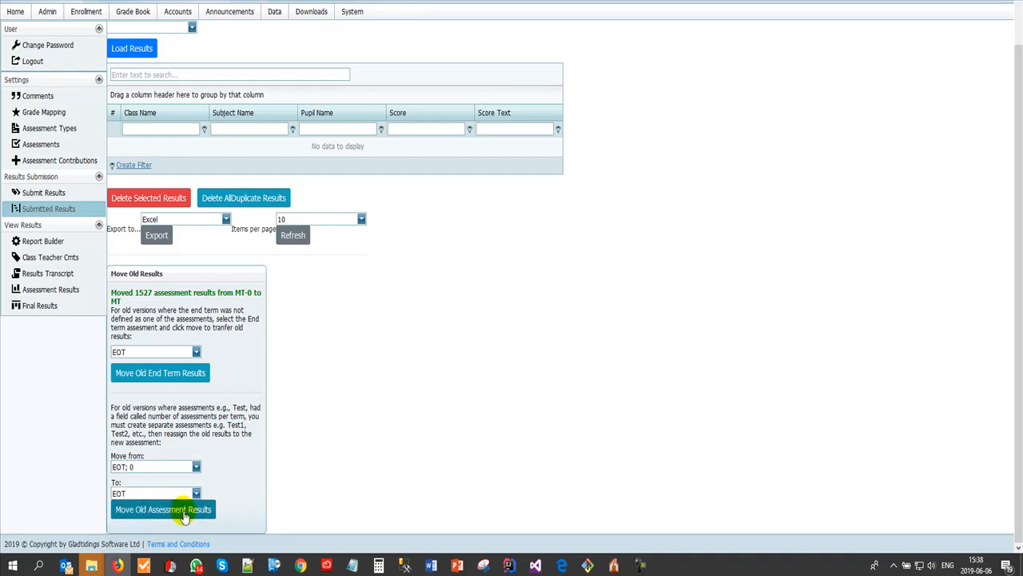
click(184, 513)
click(601, 197)
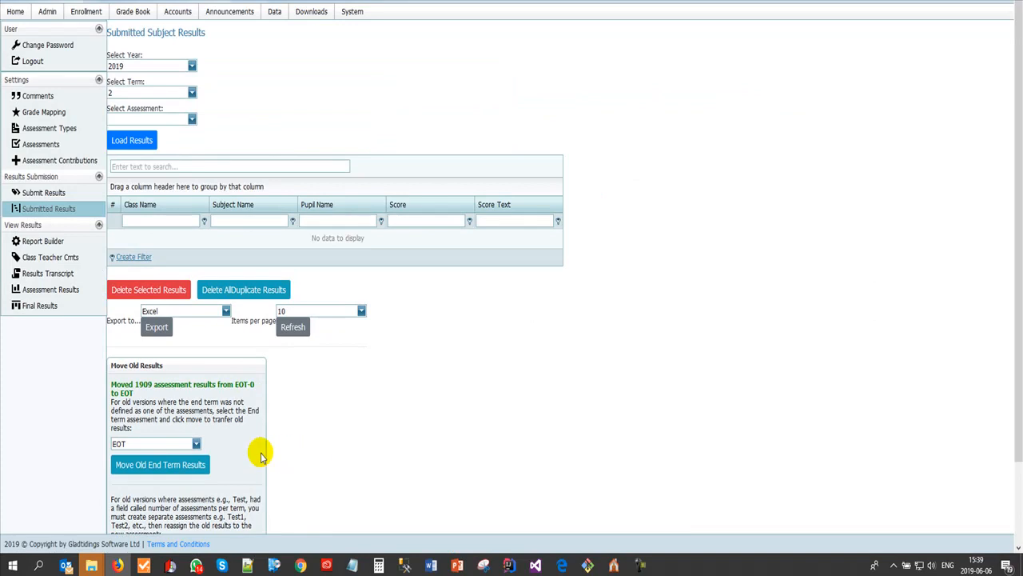
Step: Move the old assessment results of EOT with assessment number -1 to the EOT assessment
scroll(260, 454, down, 2)
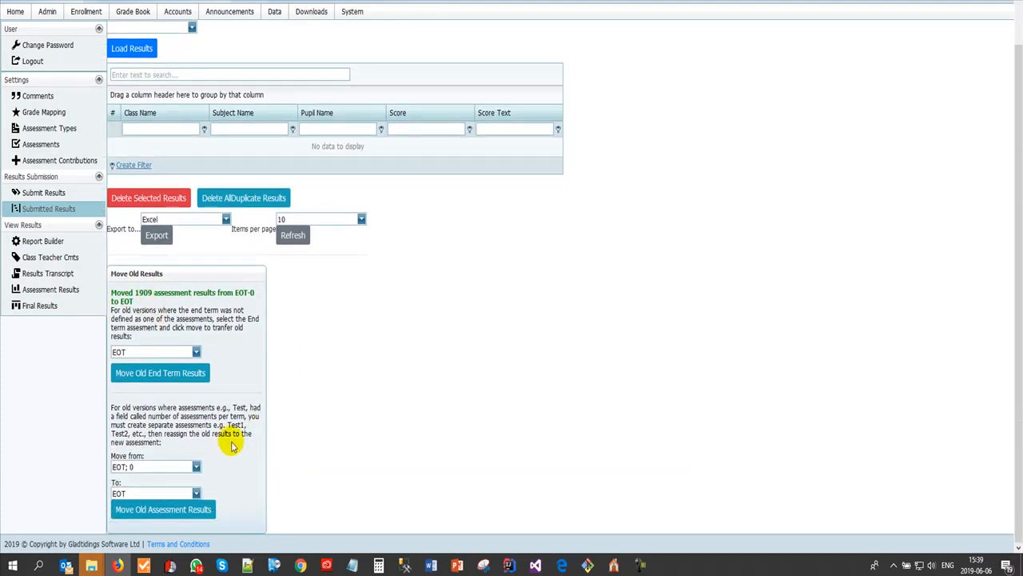
click(152, 492)
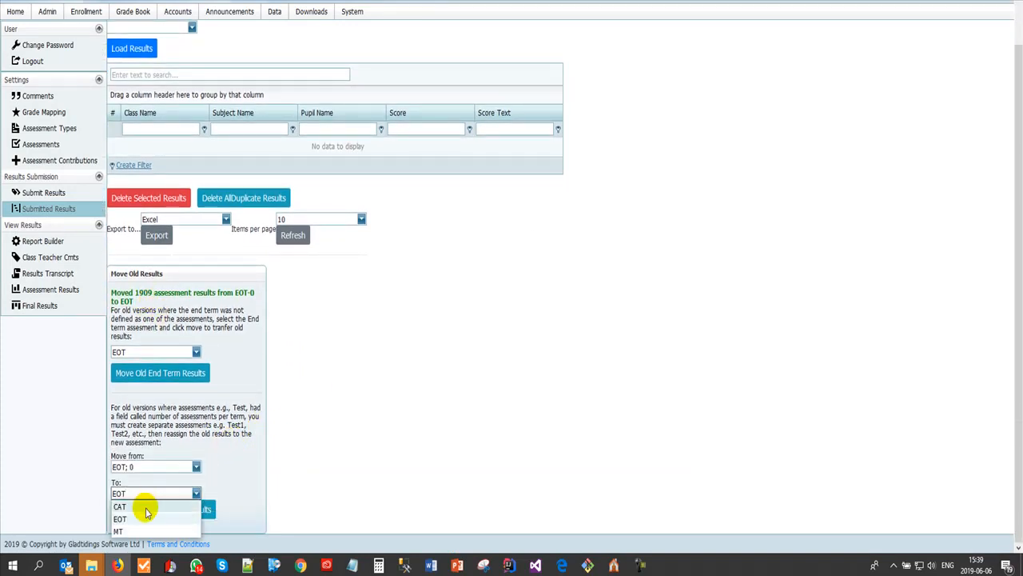
click(233, 478)
click(183, 467)
click(177, 505)
click(239, 488)
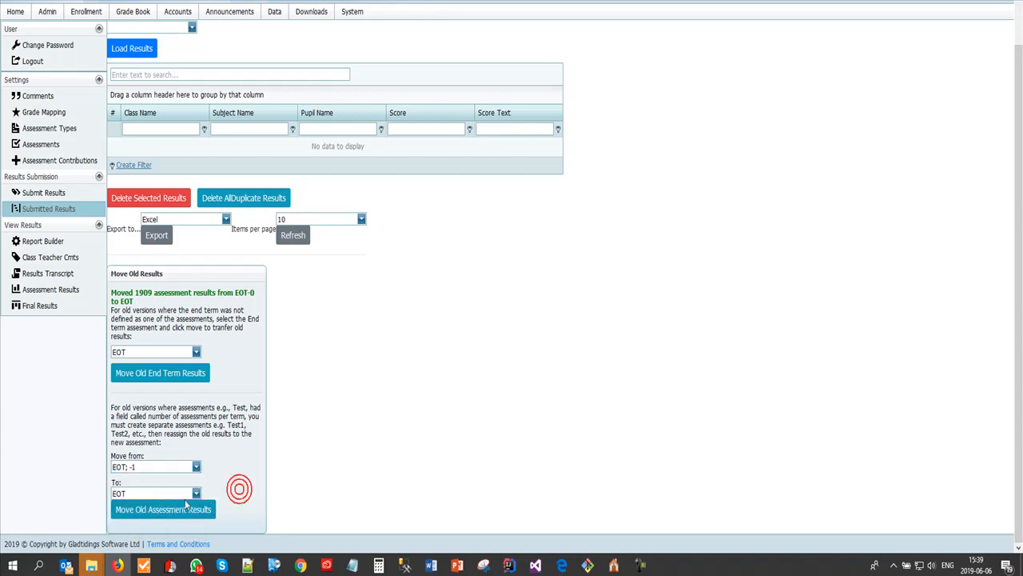
click(182, 509)
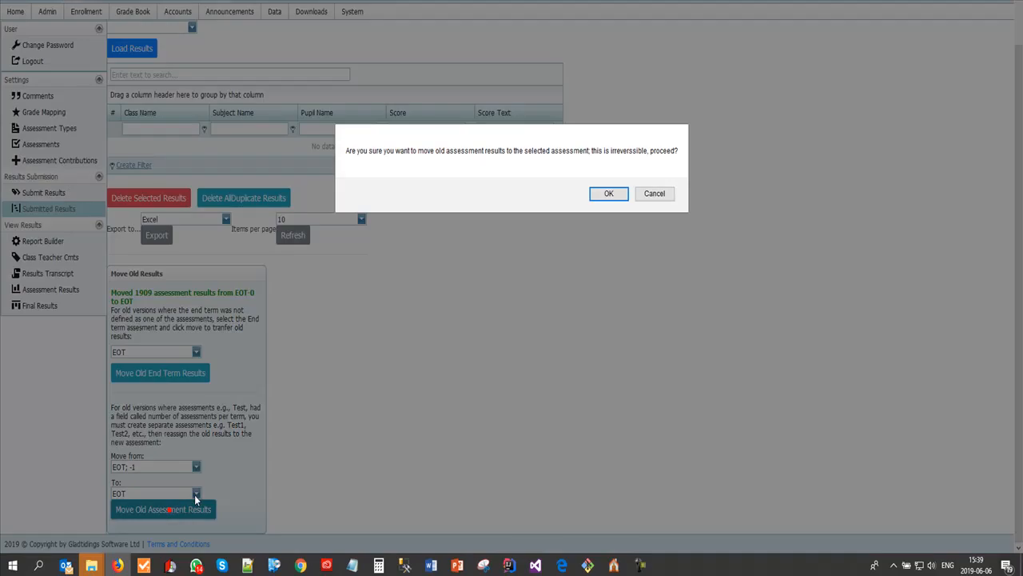
click(608, 195)
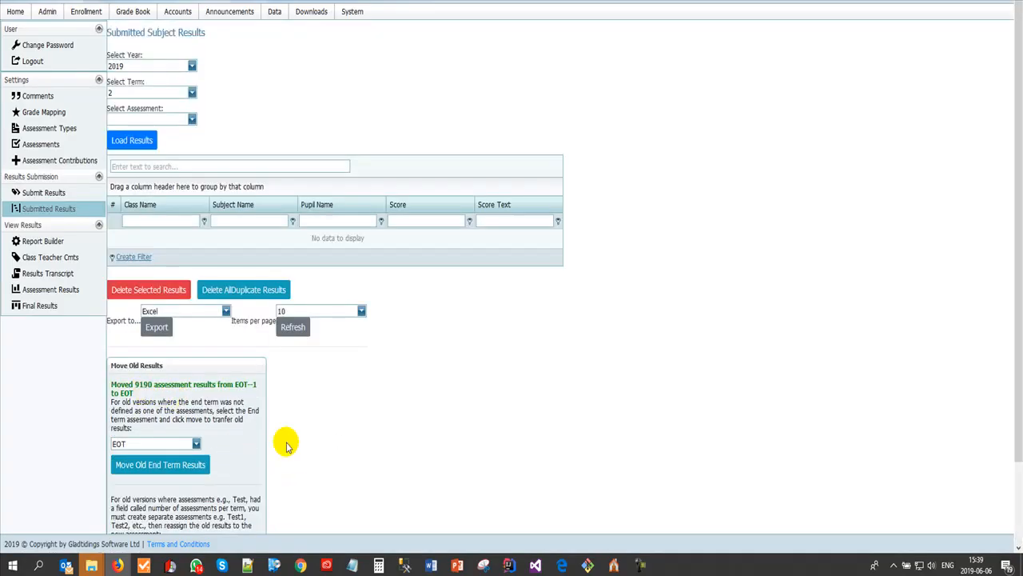
scroll(249, 444, down, 2)
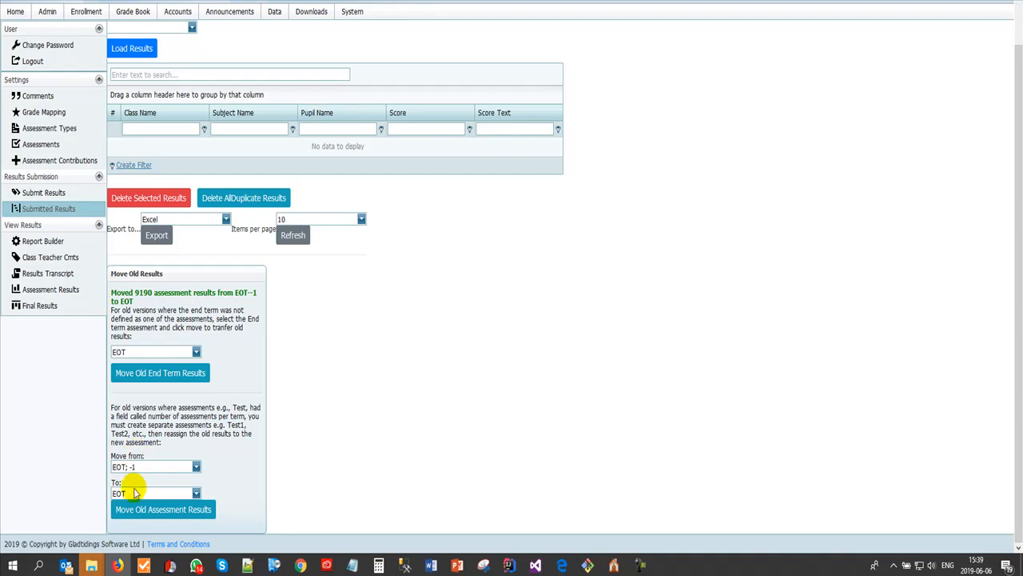
click(132, 492)
click(232, 476)
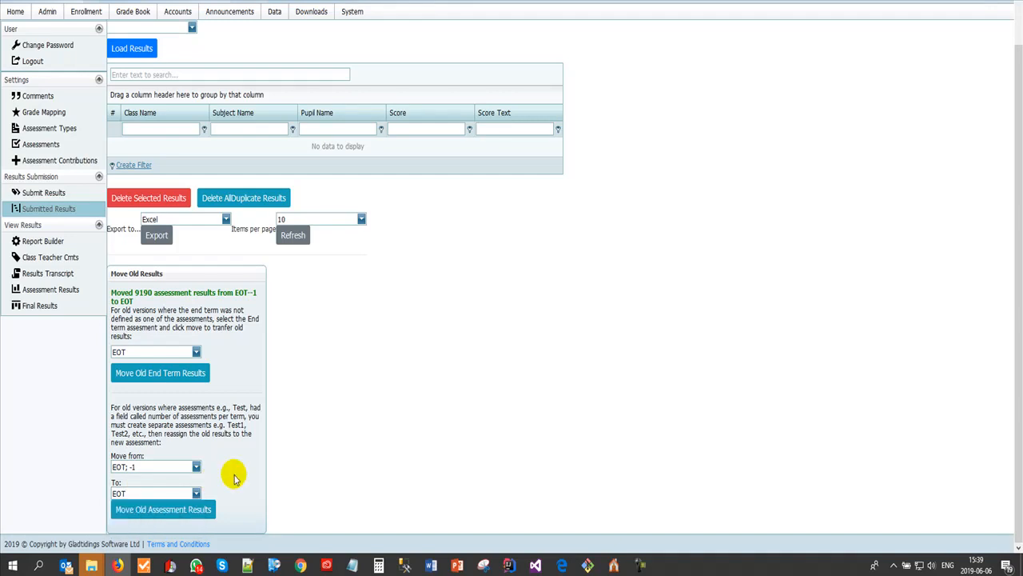